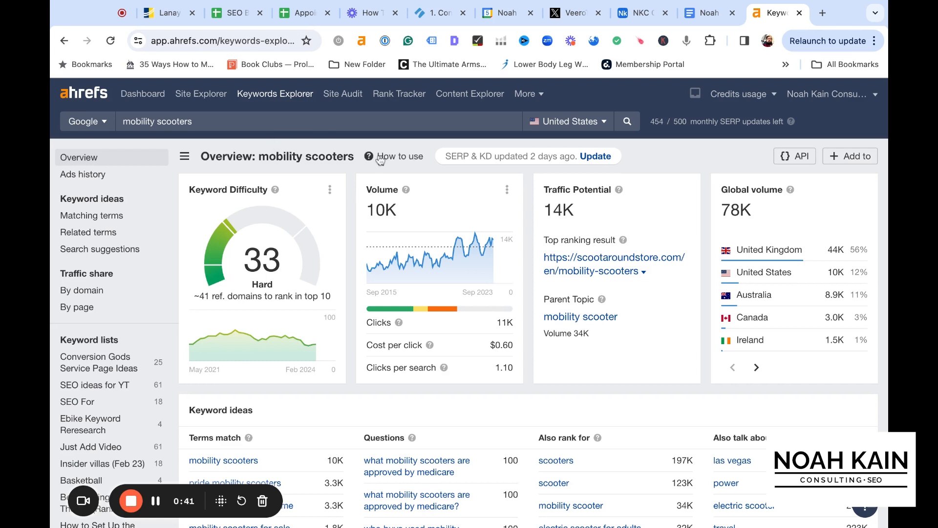
Search Google for "mobility scooters" in a new browser tab
key("ctrl+t")
type("mobilit")
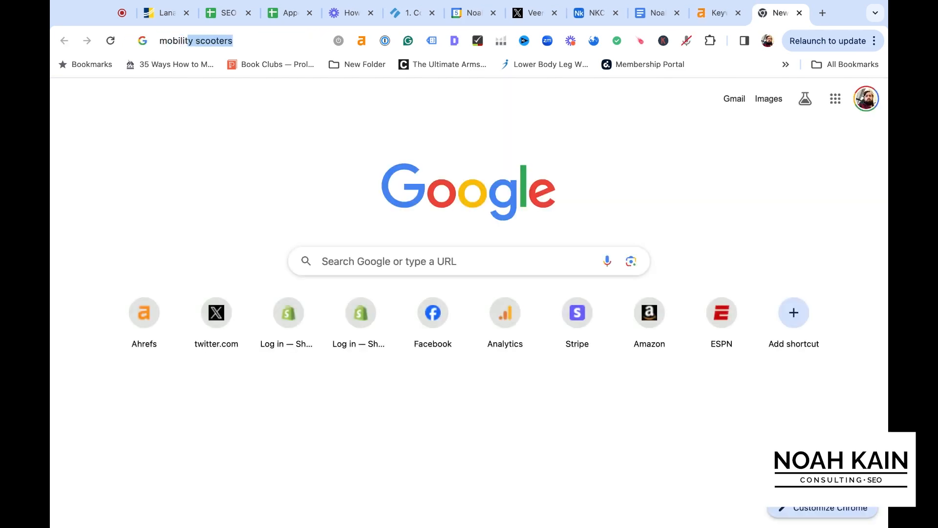
key("Return")
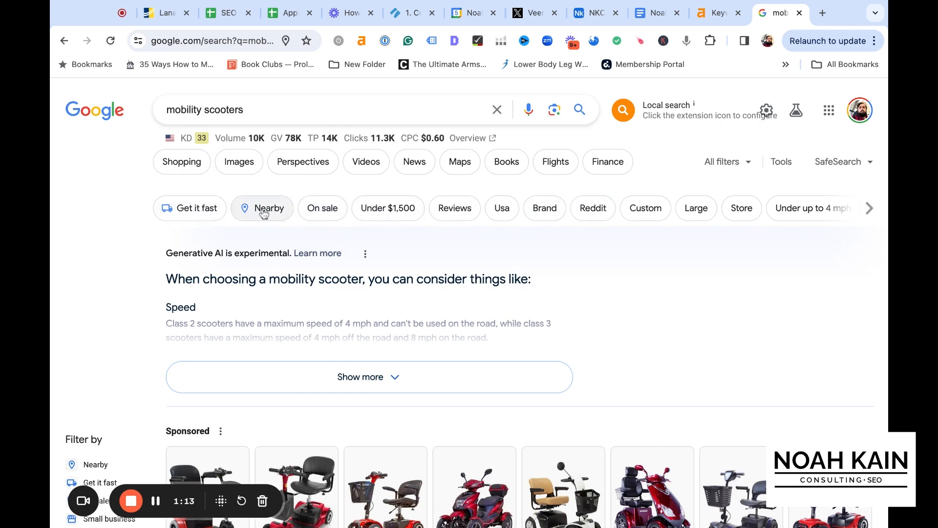
Examine the Google results page for mobility scooters, comparing the sponsored products, product listings and organic rankings with their site metrics
scroll(320, 256, "down", 5)
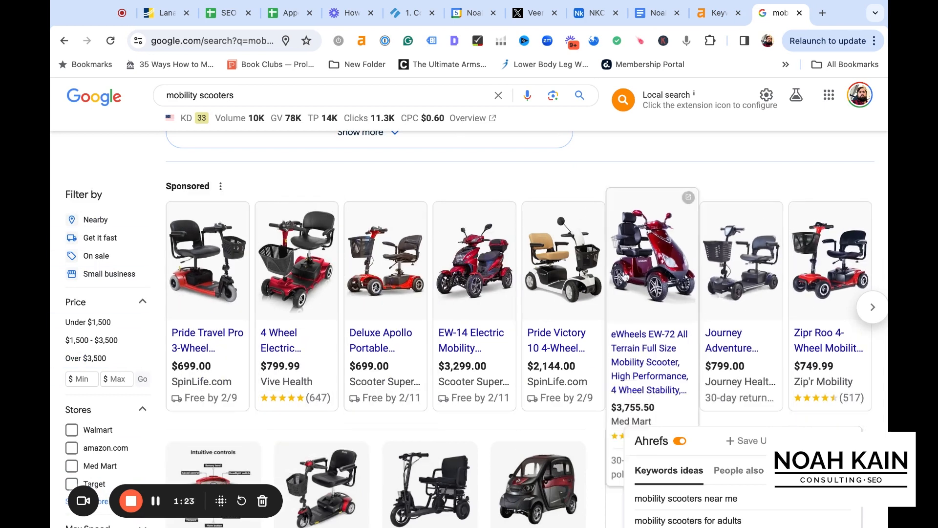
scroll(528, 273, "down", 5)
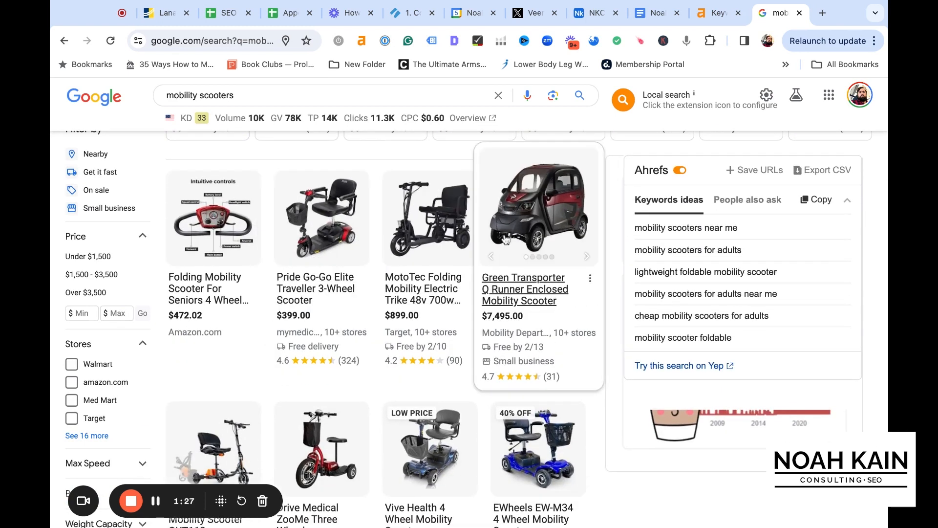
scroll(562, 255, "down", 5)
scroll(562, 255, "down", 3)
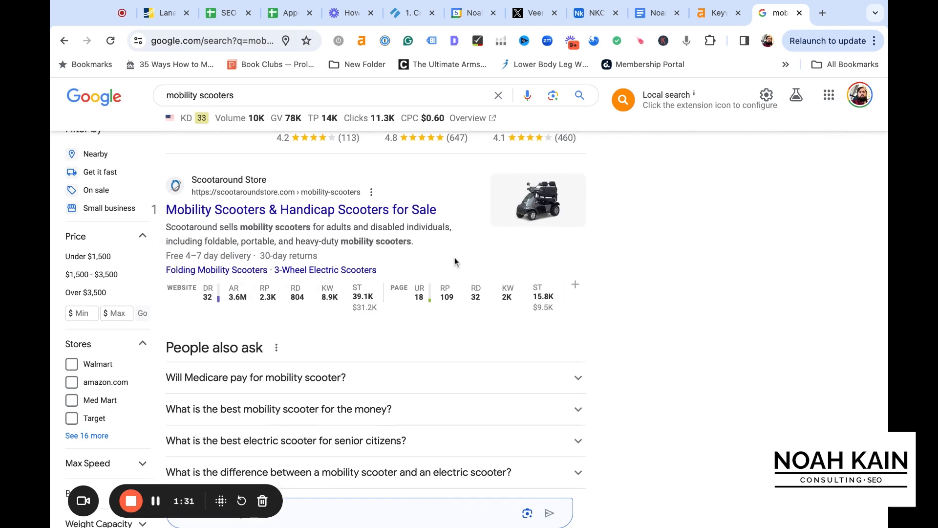
scroll(451, 247, "down", 7)
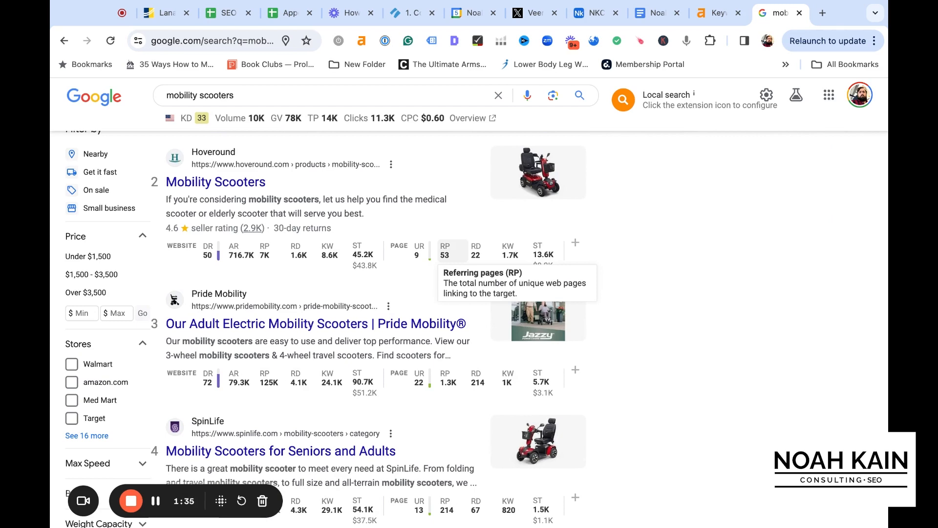
scroll(451, 247, "up", 9)
scroll(469, 264, "up", 10)
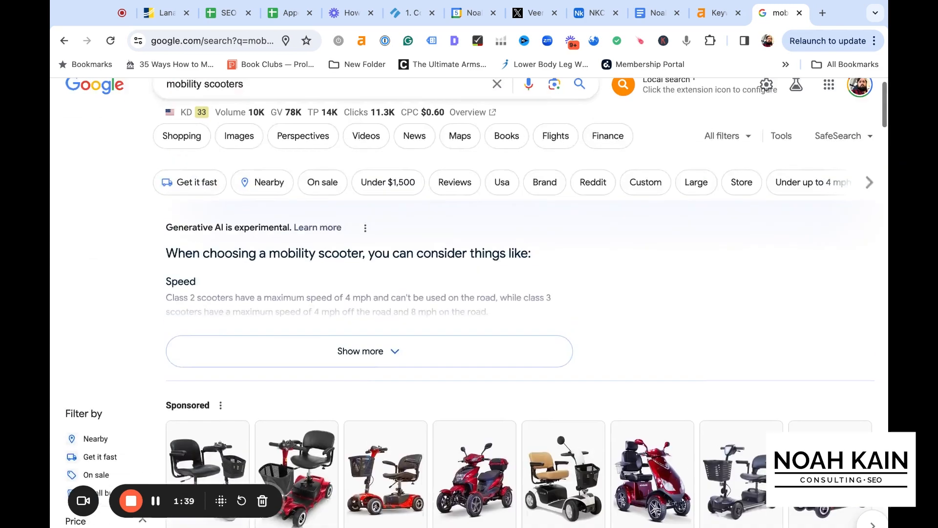
scroll(469, 264, "up", 1)
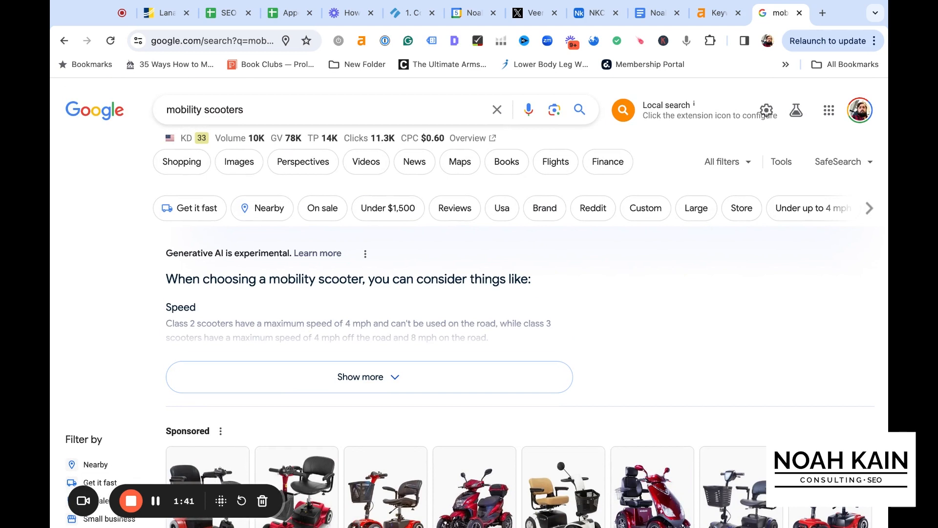
scroll(473, 273, "down", 6)
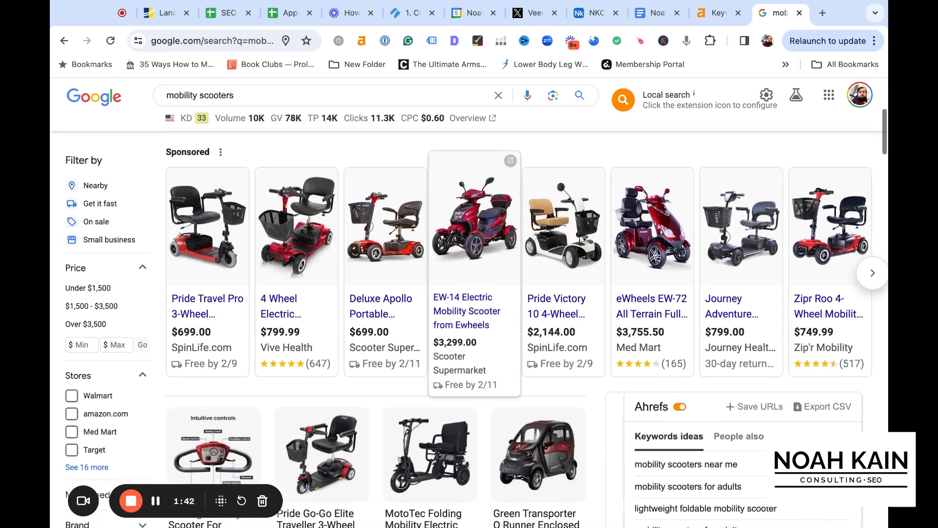
scroll(447, 346, "down", 3)
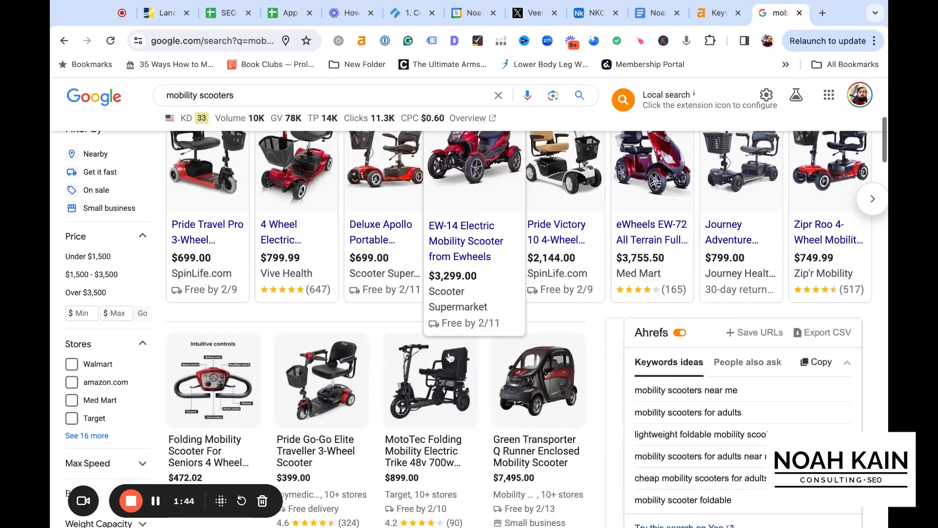
scroll(449, 358, "up", 3)
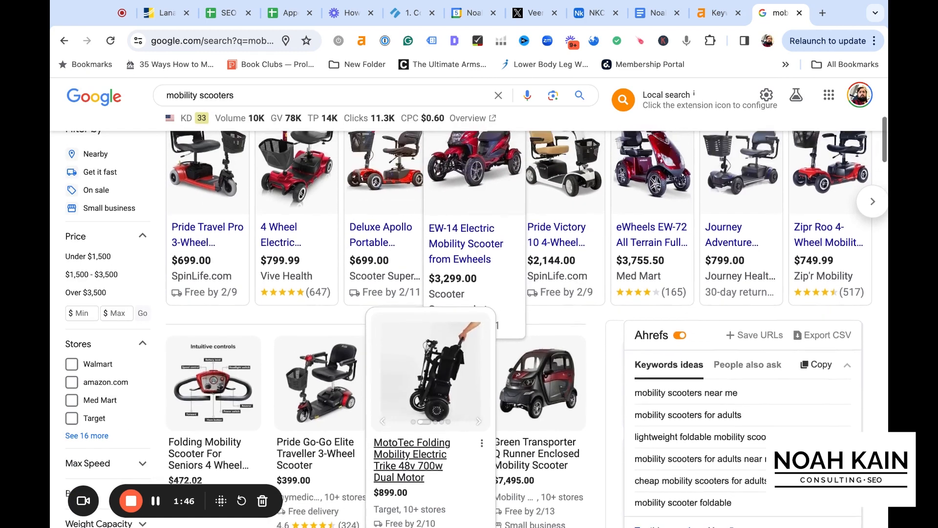
scroll(437, 292, "down", 5)
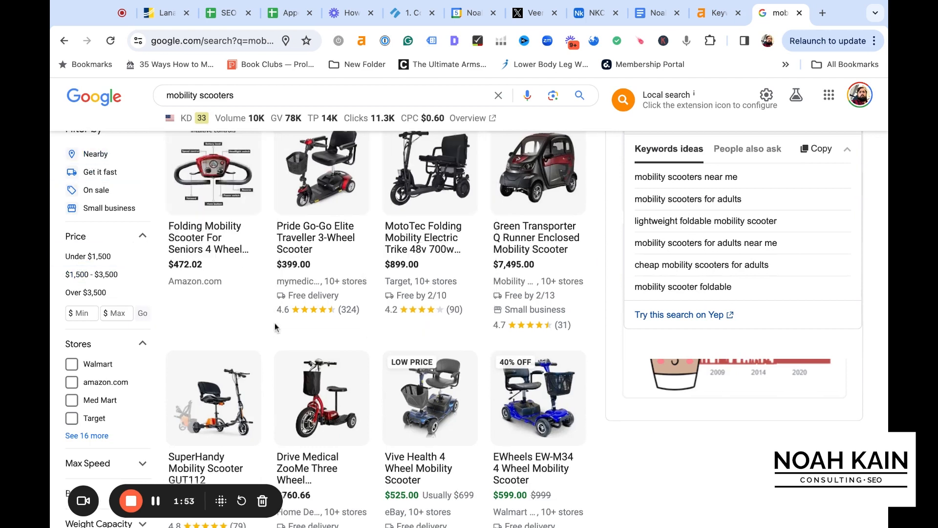
scroll(322, 315, "up", 6)
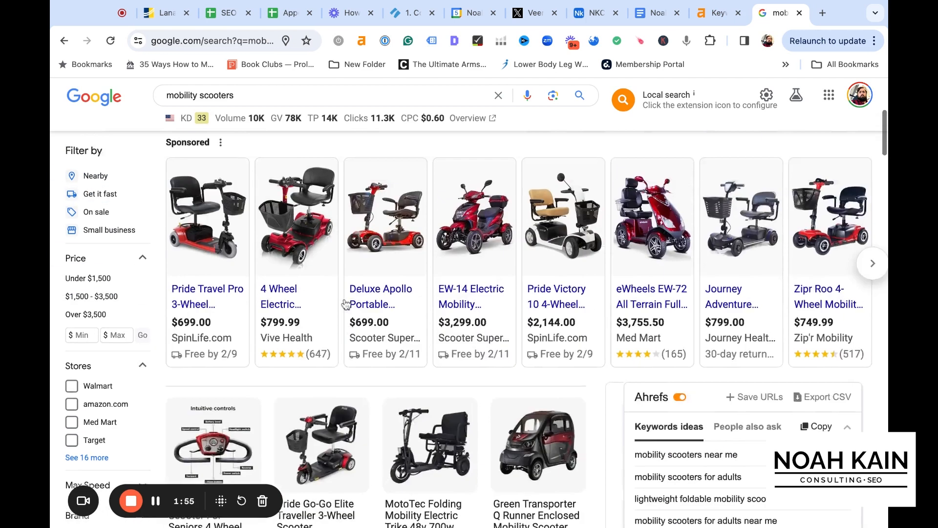
scroll(484, 245, "up", 4)
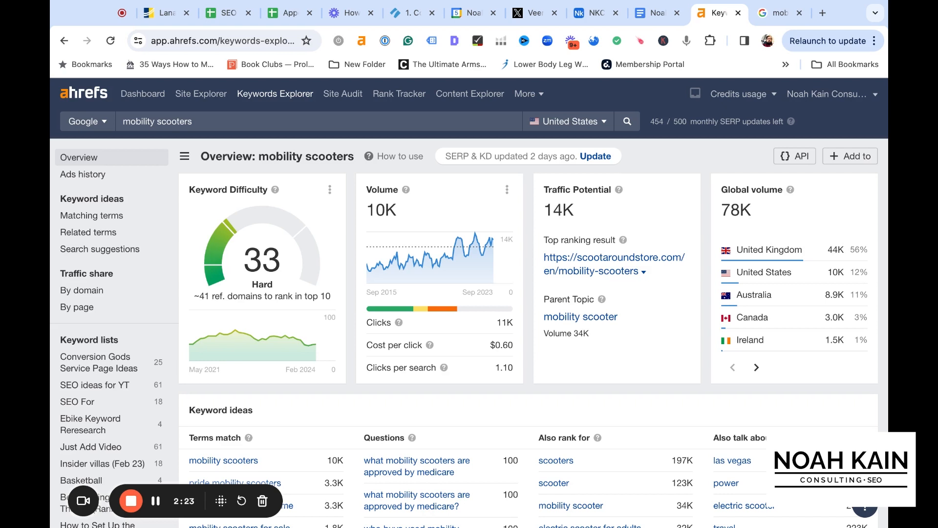
Return to the Ahrefs keyword overview for mobility scooters and open the full list of its matching terms
scroll(469, 303, "down", 1)
scroll(469, 302, "up", 1)
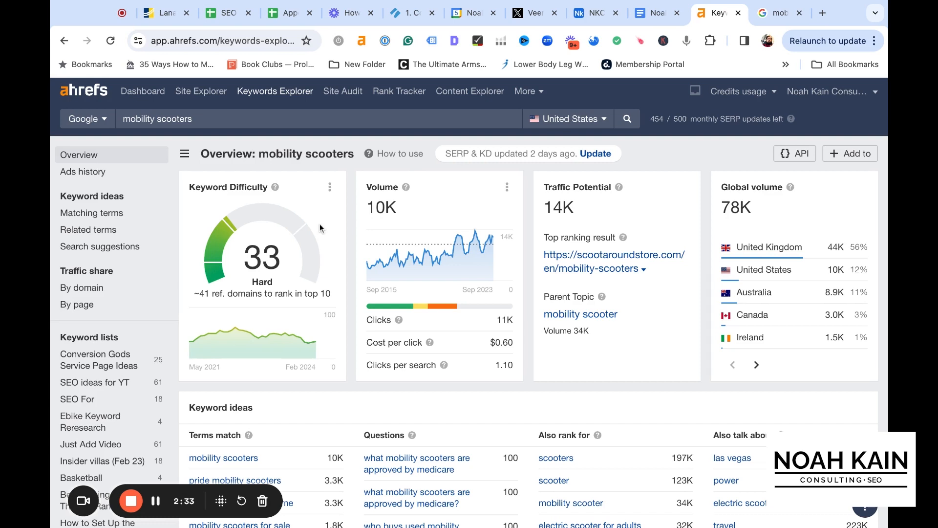
scroll(320, 224, "down", 2)
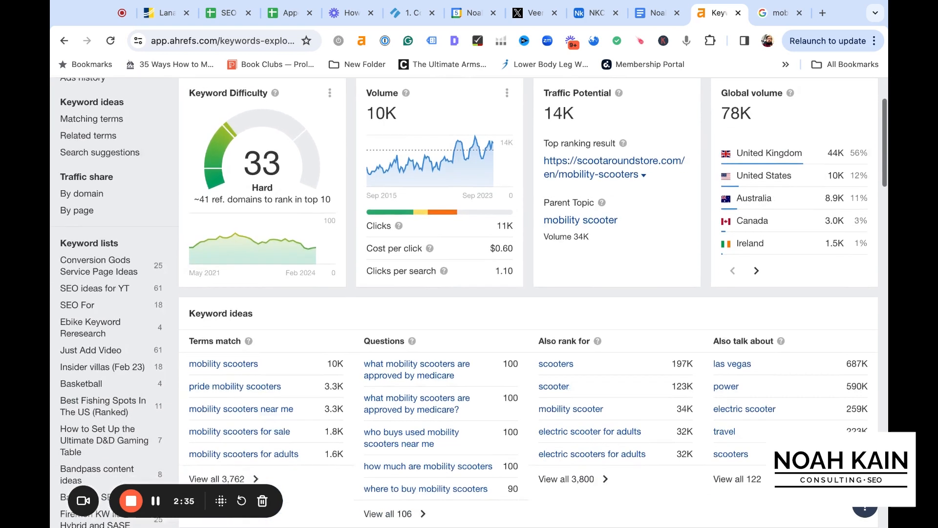
scroll(244, 215, "down", 2)
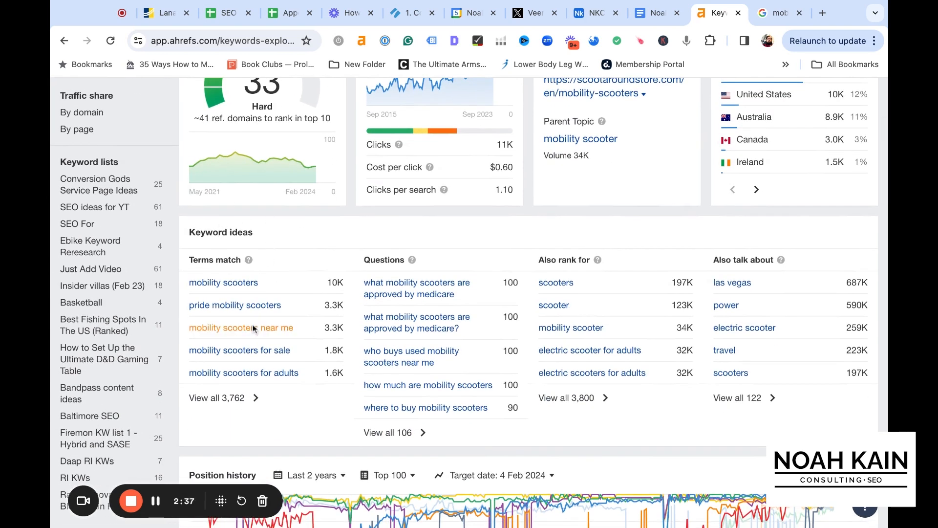
left_click(236, 397)
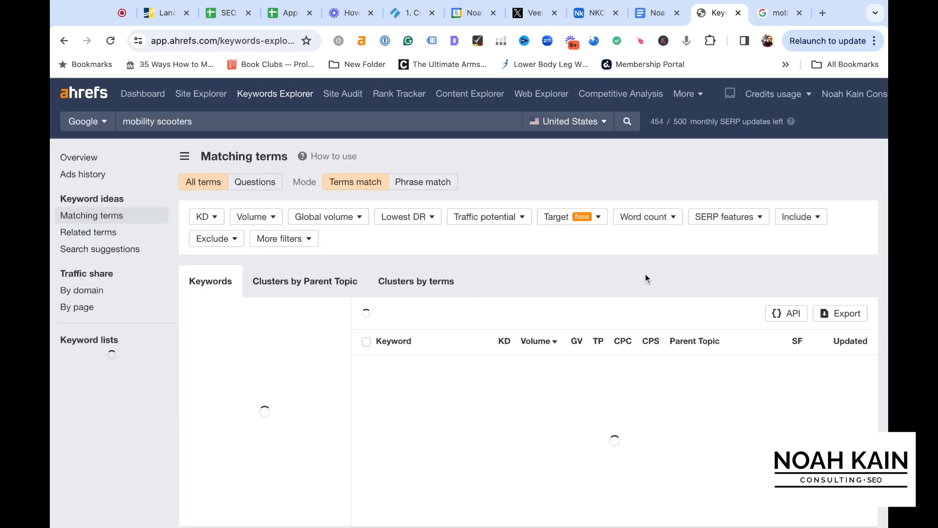
Filter the matching terms to a maximum keyword difficulty of 20
scroll(645, 279, "down", 2)
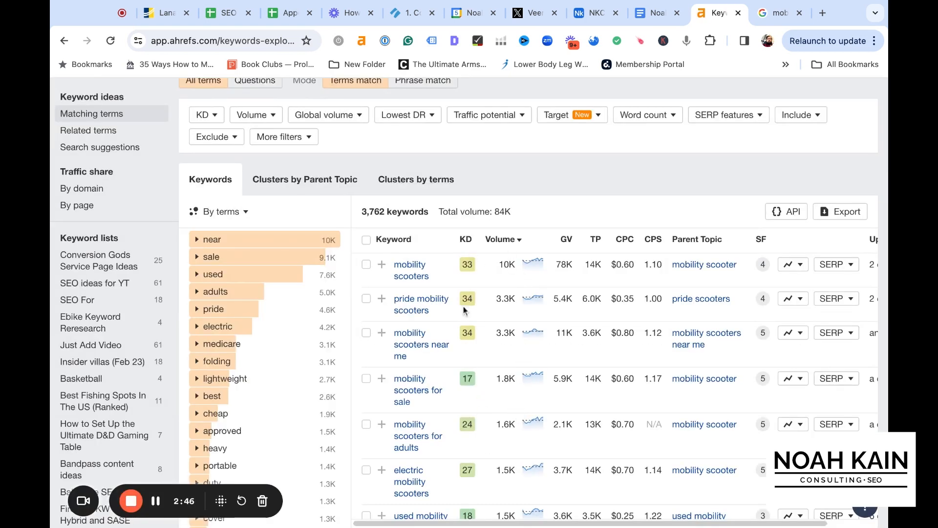
scroll(460, 394, "up", 2)
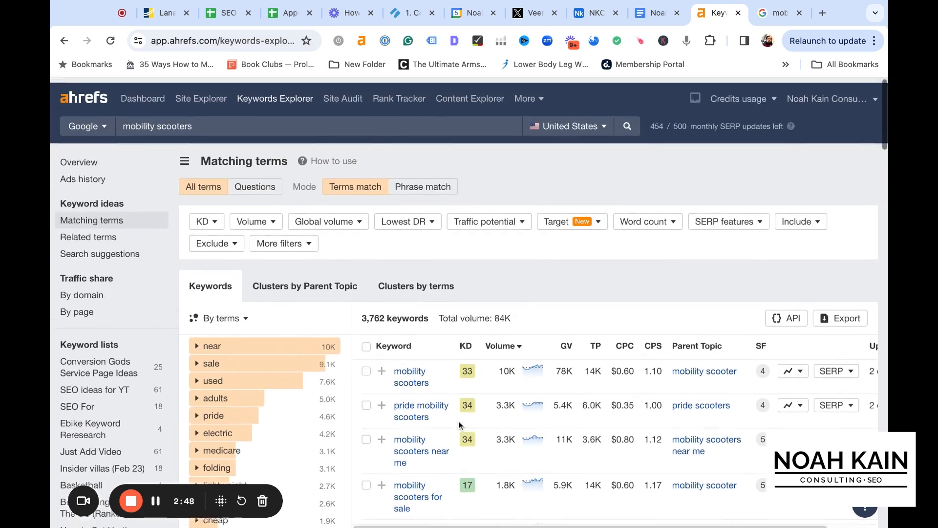
left_click(216, 220)
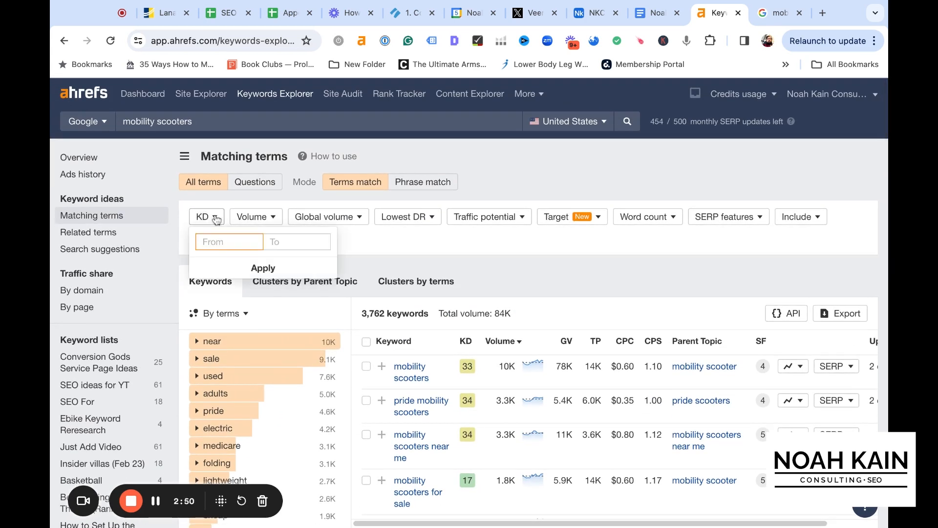
left_click(277, 243)
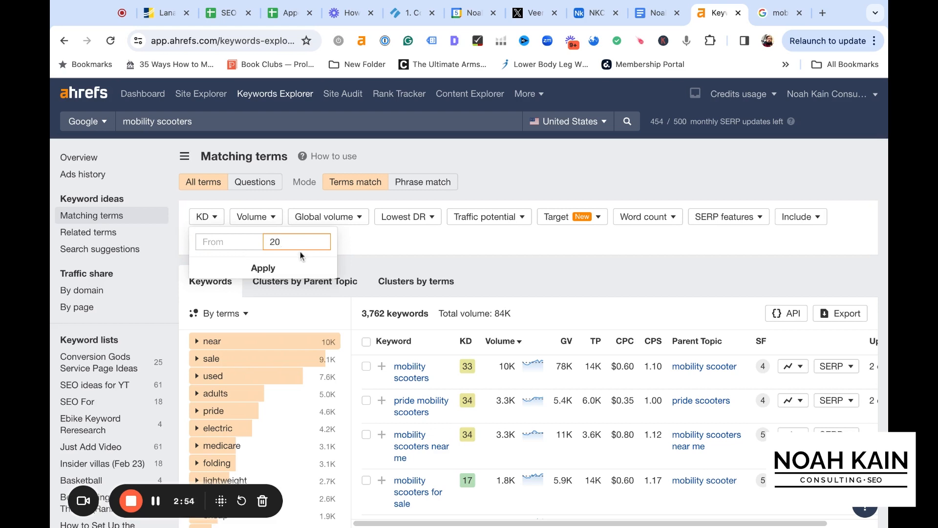
left_click(300, 267)
left_click(219, 269)
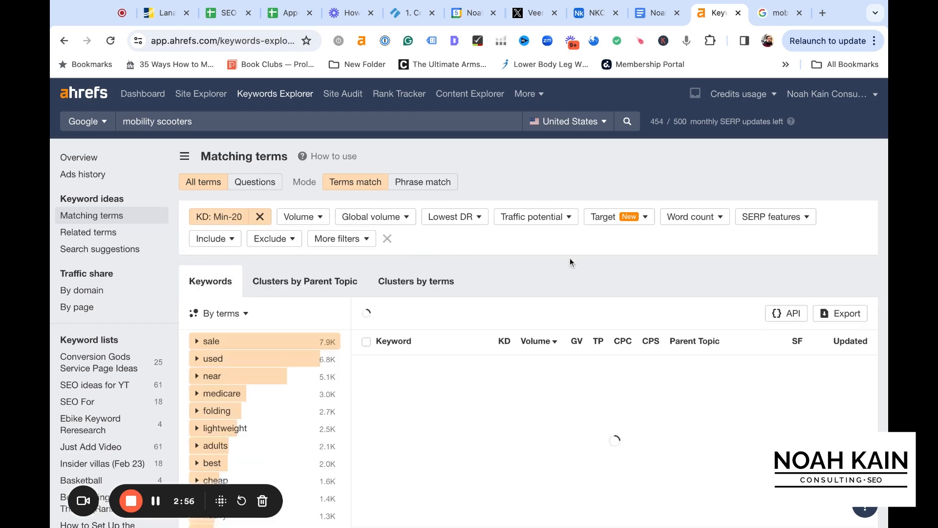
Review the filtered low-difficulty mobility scooter keywords, comparing their difficulty and search volume
scroll(566, 257, "down", 2)
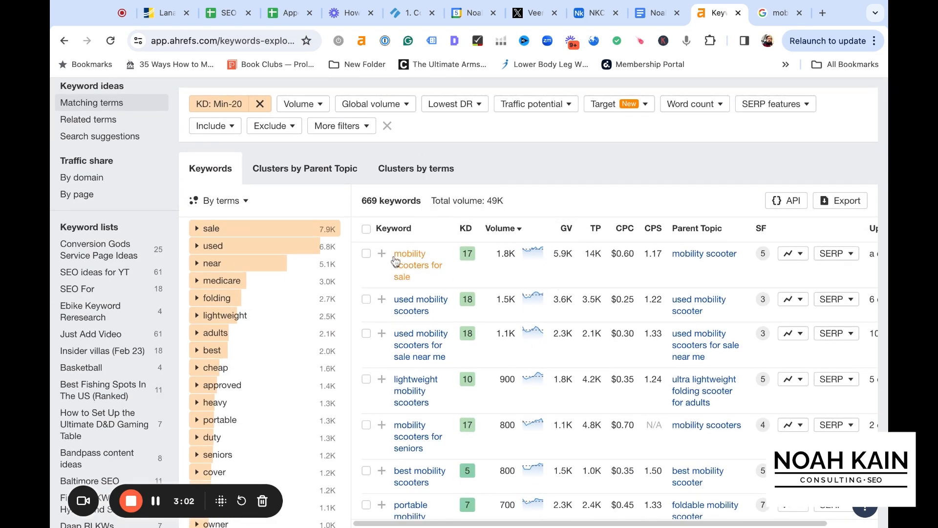
scroll(522, 308, "down", 2)
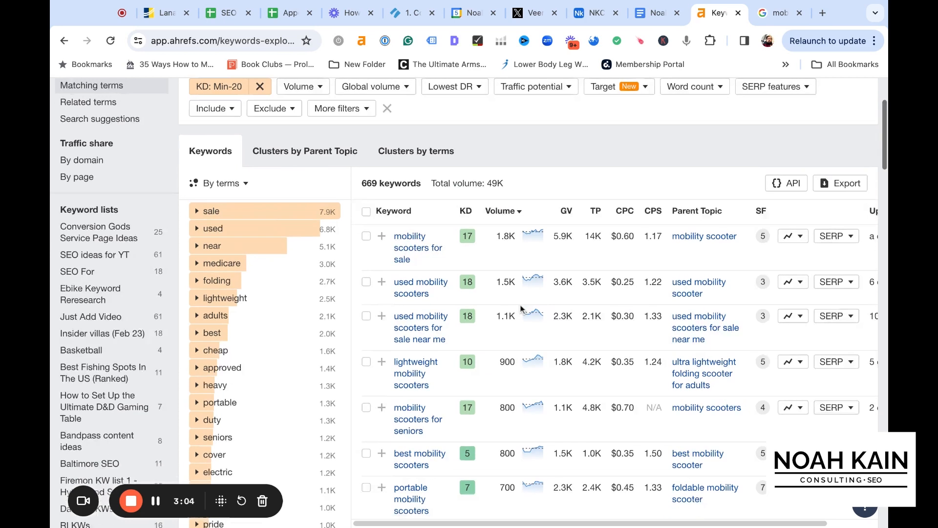
scroll(531, 336, "down", 1)
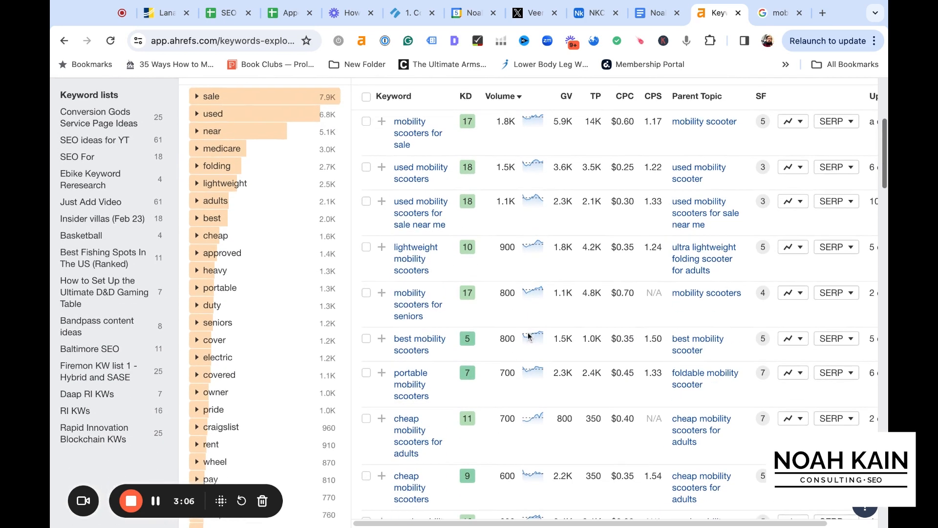
scroll(512, 314, "down", 1)
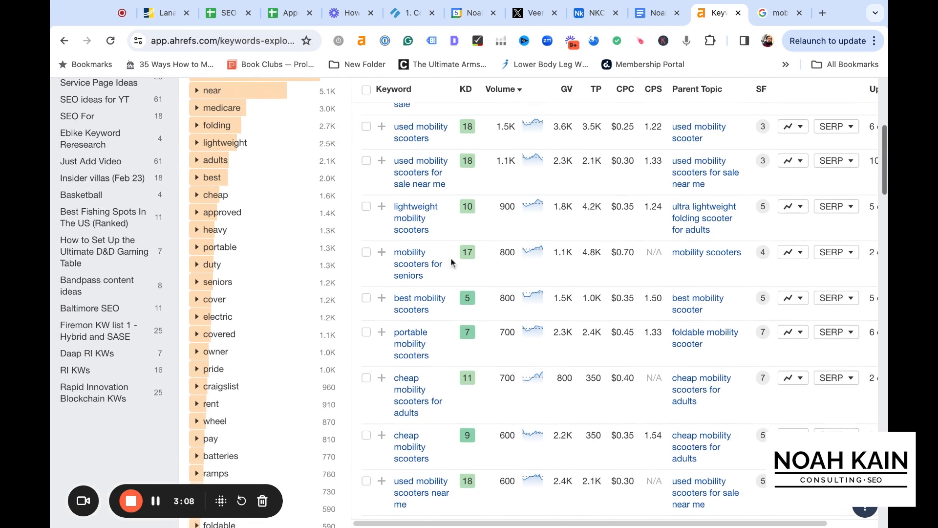
scroll(506, 318, "down", 1)
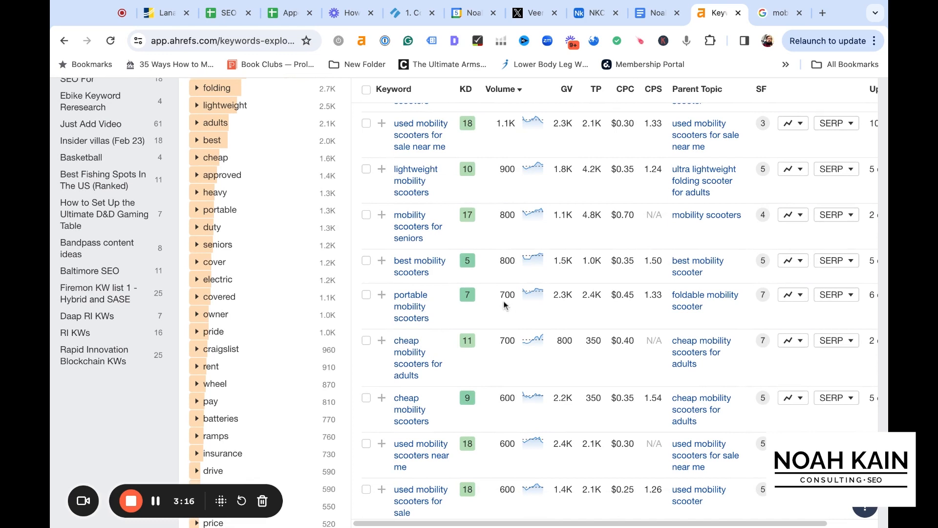
scroll(494, 301, "up", 6)
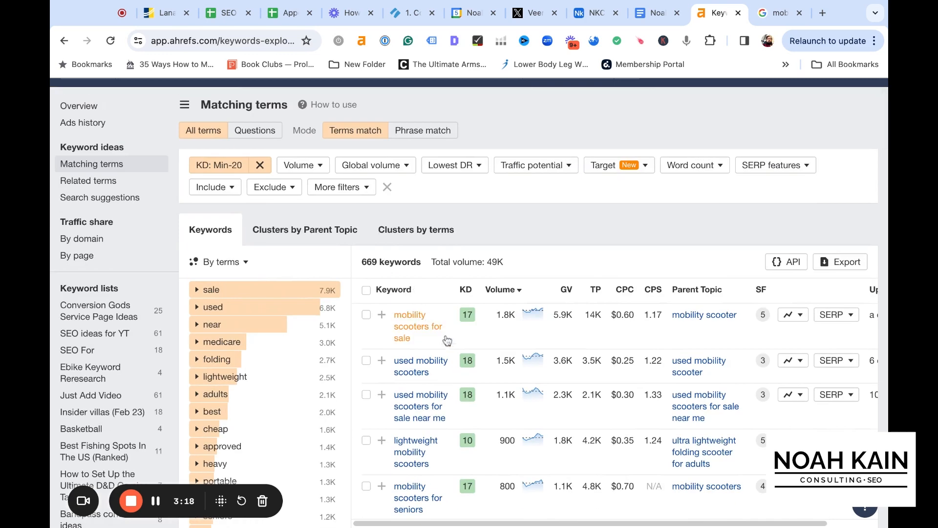
scroll(615, 116, "up", 1)
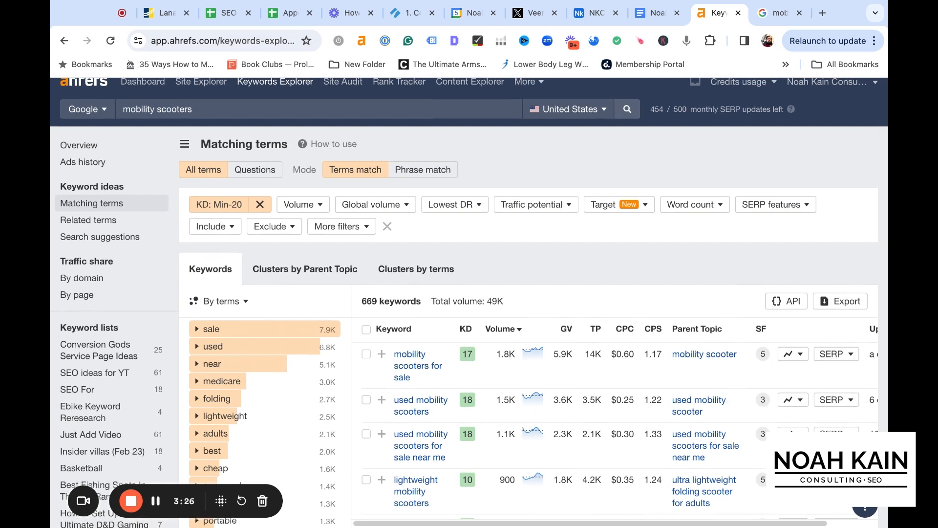
scroll(469, 303, "up", 1)
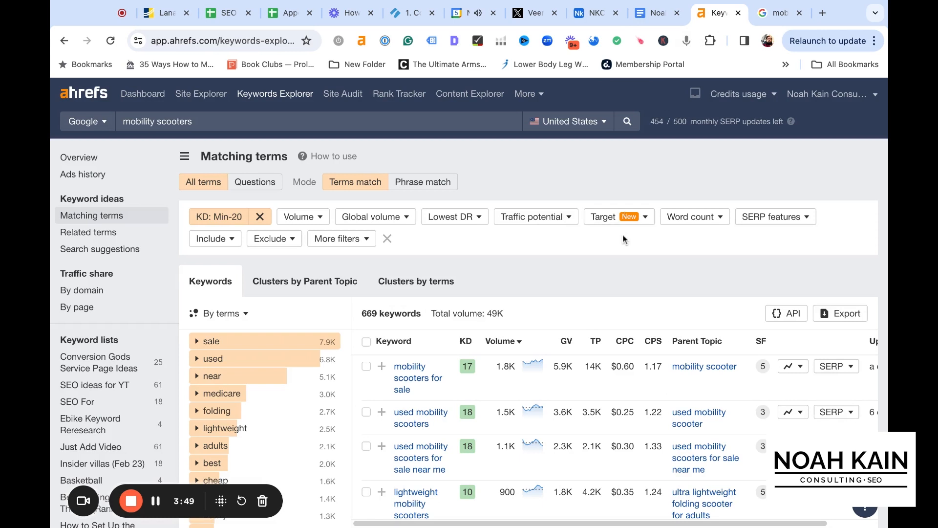
Open the SERP overview for the keyword "mobility scooters for sale" and inspect the ranking pages' domain ratings and backlinks
scroll(622, 234, "down", 3)
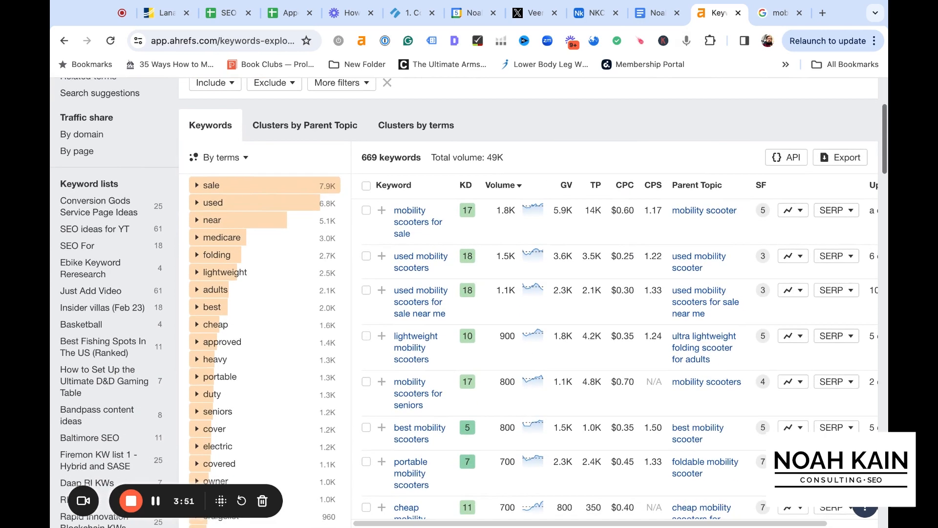
scroll(581, 235, "down", 1)
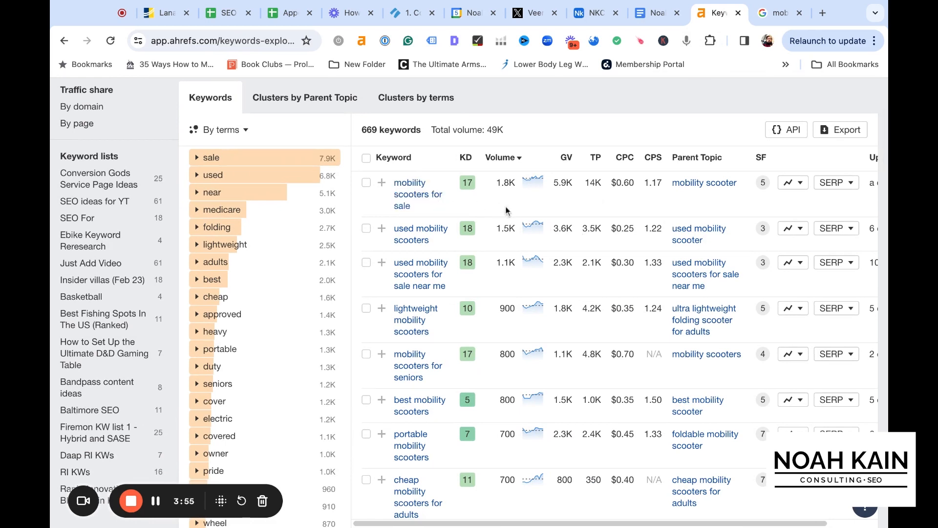
left_click(836, 183)
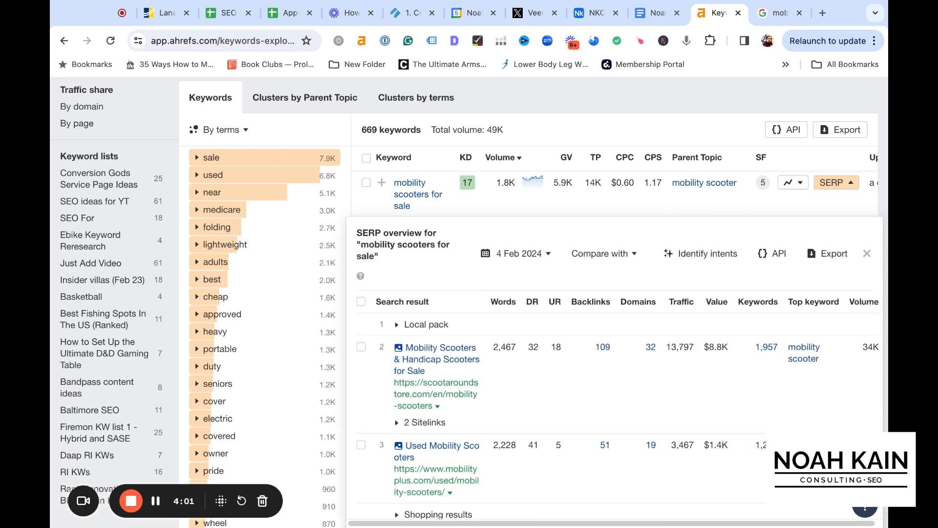
scroll(528, 221, "down", 2)
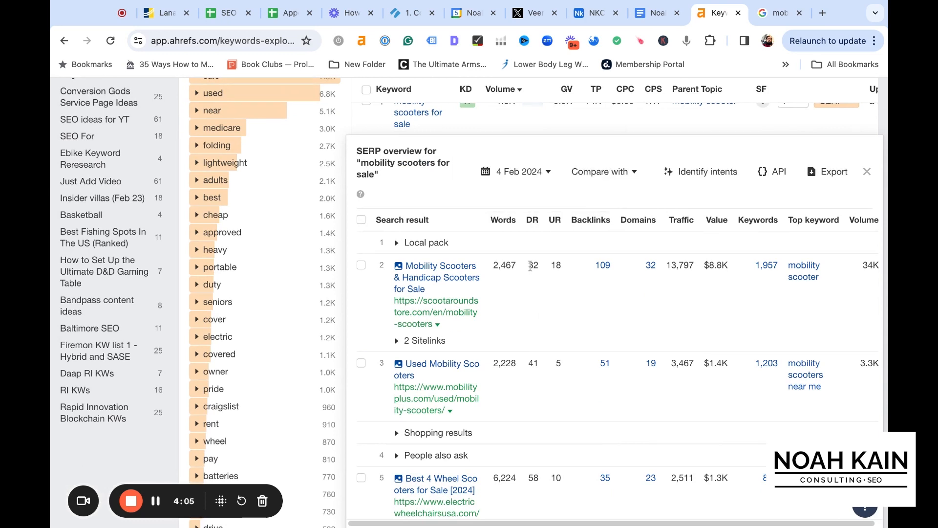
Compare the domain ratings and backlinks of all pages in the SERP overview for "mobility scooters for sale"
scroll(539, 267, "down", 8)
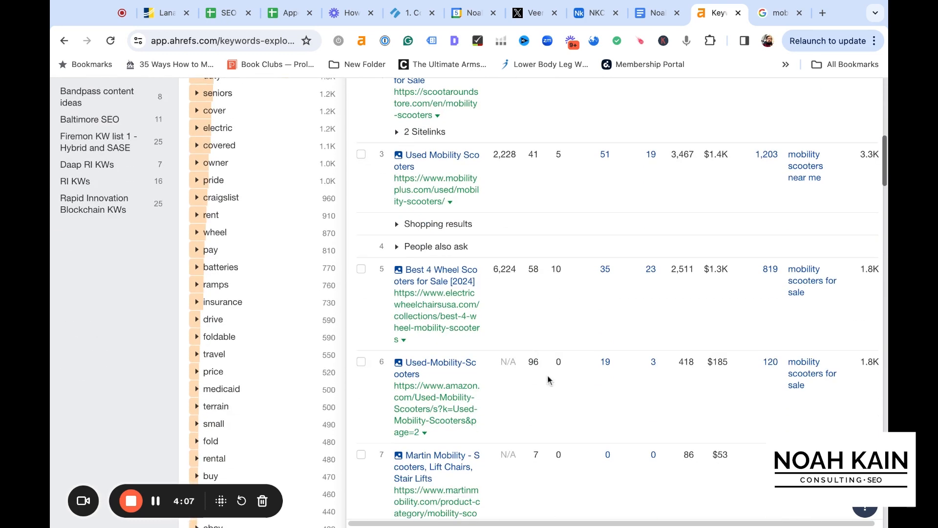
scroll(532, 312, "down", 4)
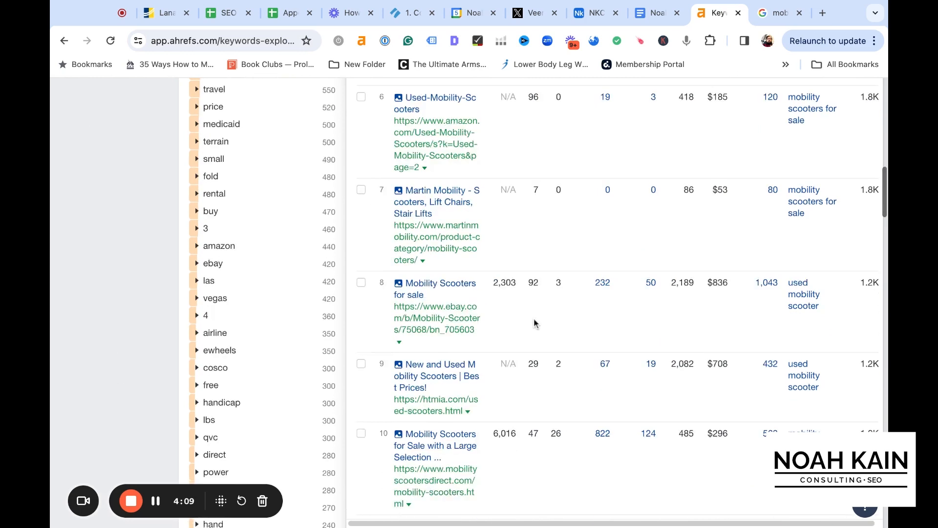
scroll(539, 320, "up", 1)
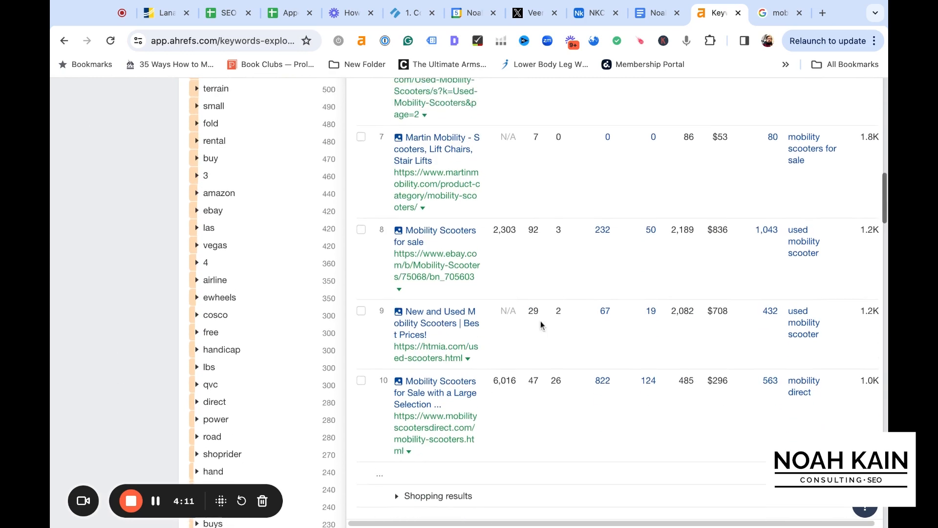
scroll(540, 320, "up", 8)
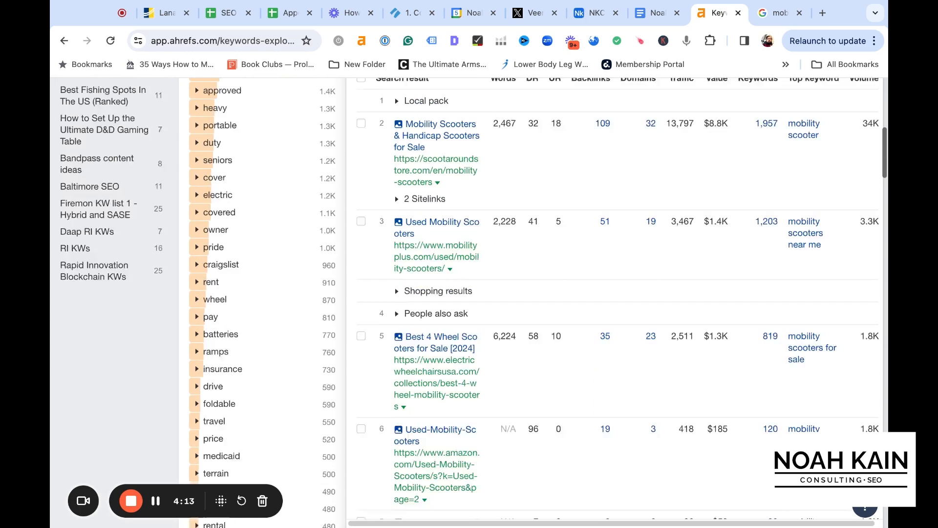
scroll(510, 411, "down", 1)
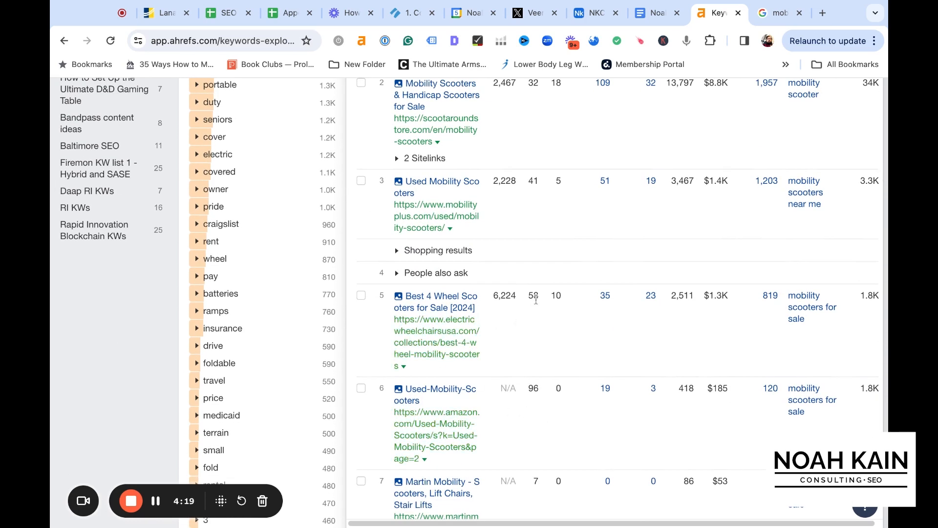
scroll(532, 307, "up", 3)
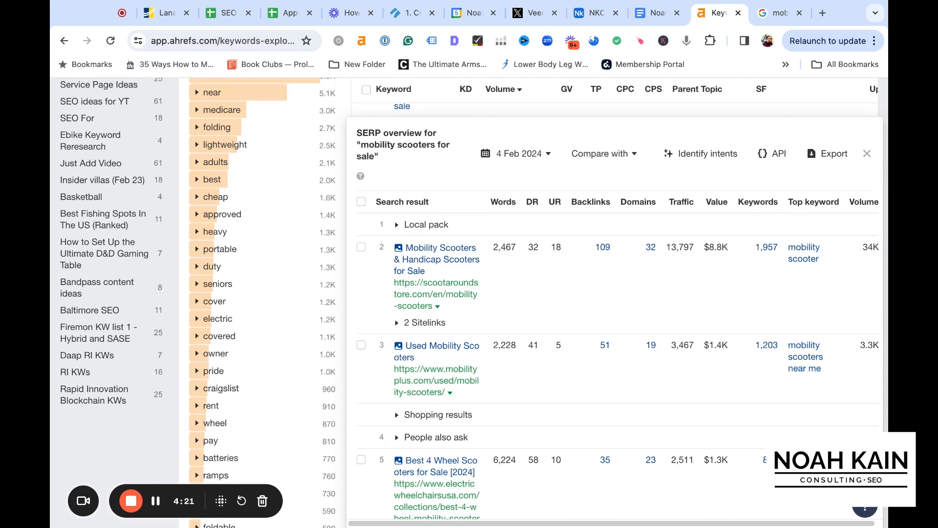
scroll(469, 303, "up", 1)
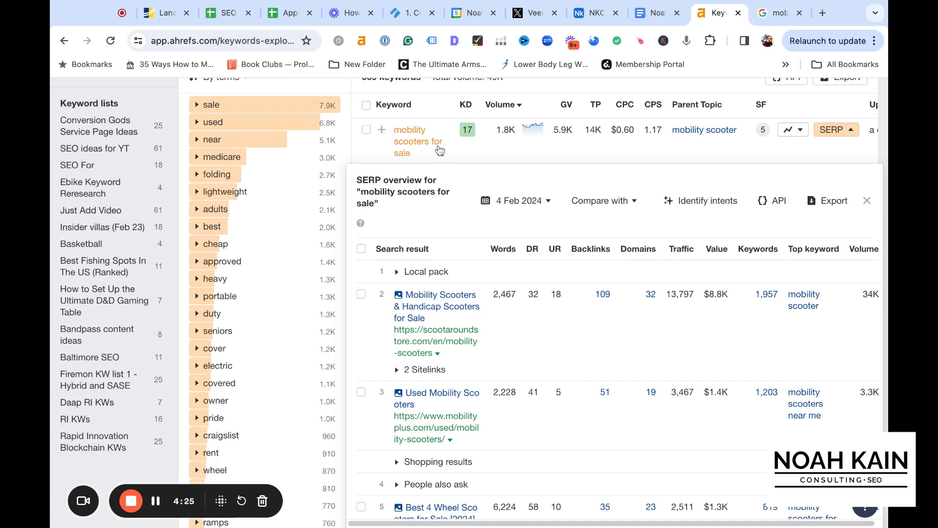
scroll(462, 152, "up", 1)
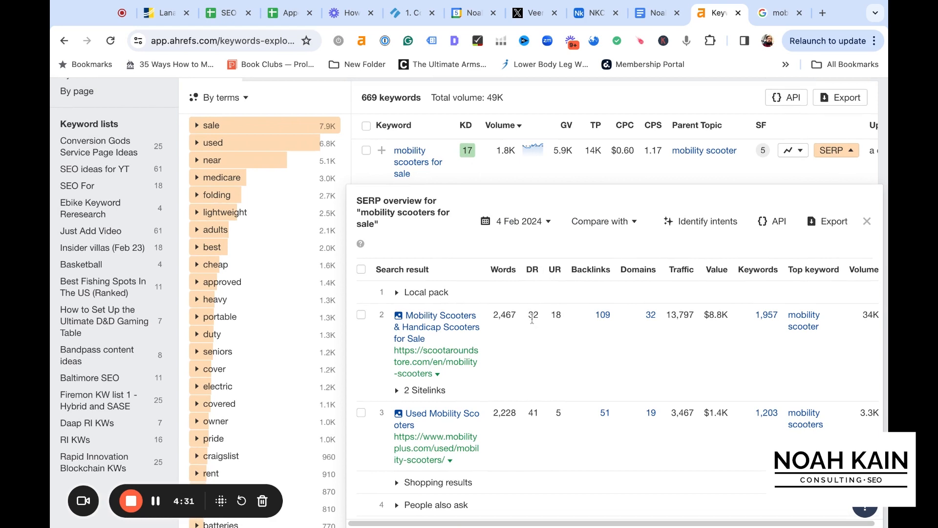
Weigh the keyword difficulty of "mobility scooters for sale" against the domain ratings of its top-ranking pages
scroll(532, 318, "up", 1)
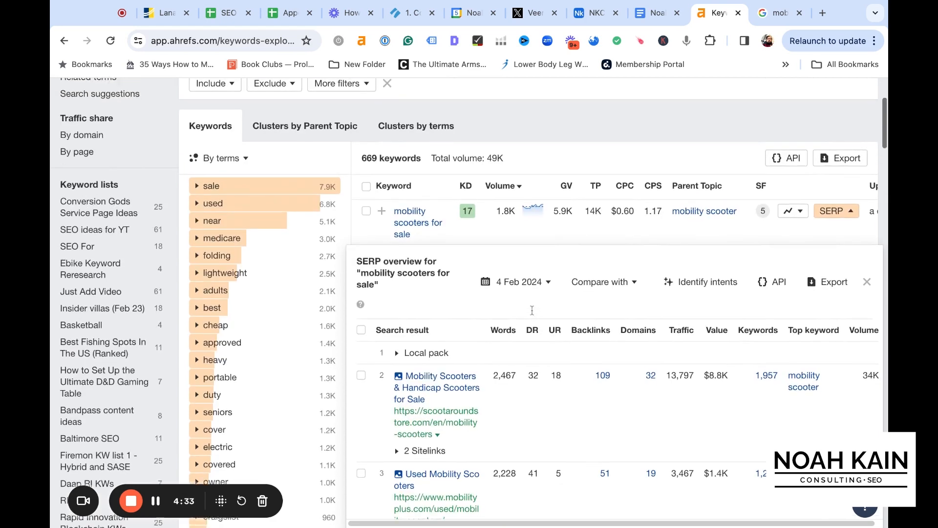
scroll(532, 310, "up", 1)
mouse_move(469, 230)
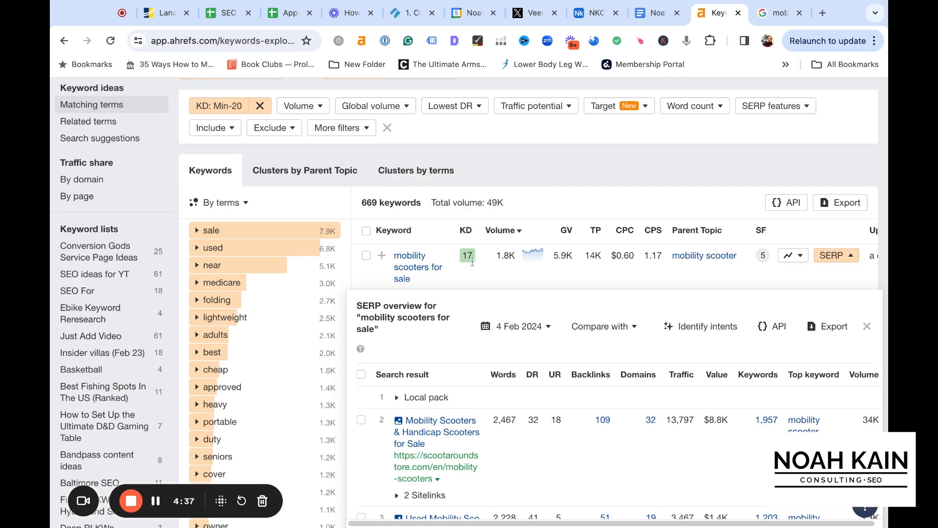
scroll(486, 281, "up", 1)
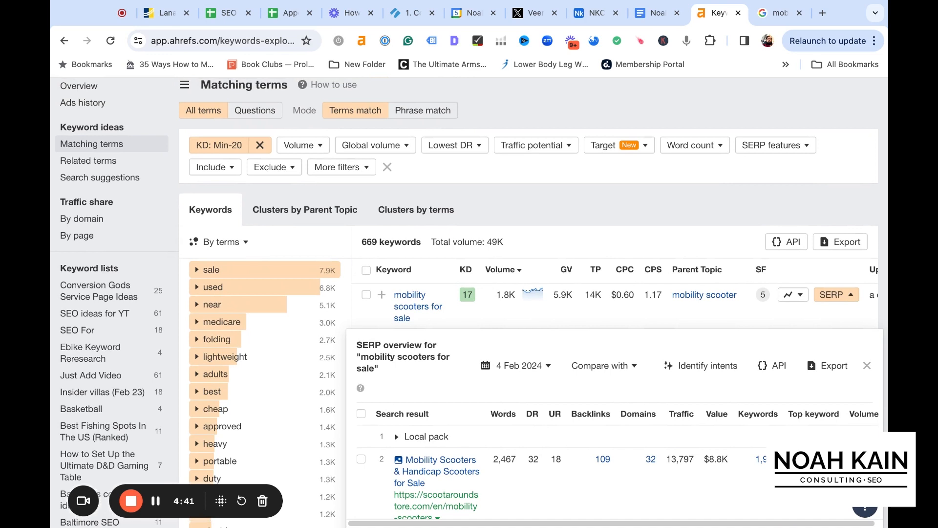
scroll(486, 293, "up", 2)
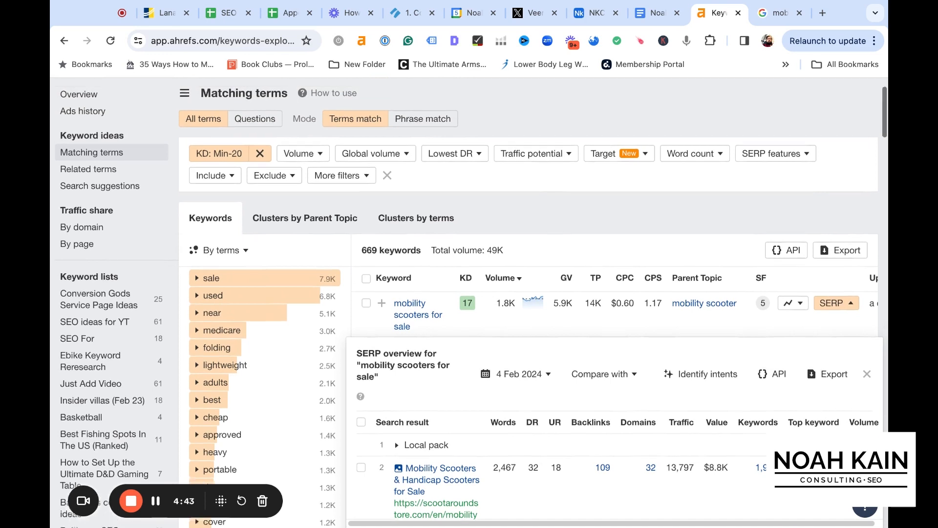
scroll(486, 293, "down", 2)
scroll(523, 367, "down", 2)
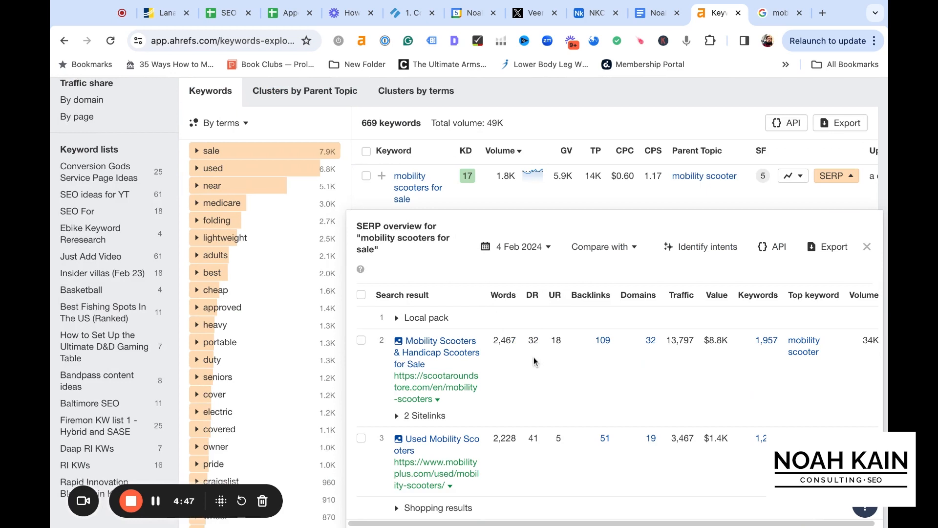
scroll(534, 361, "up", 5)
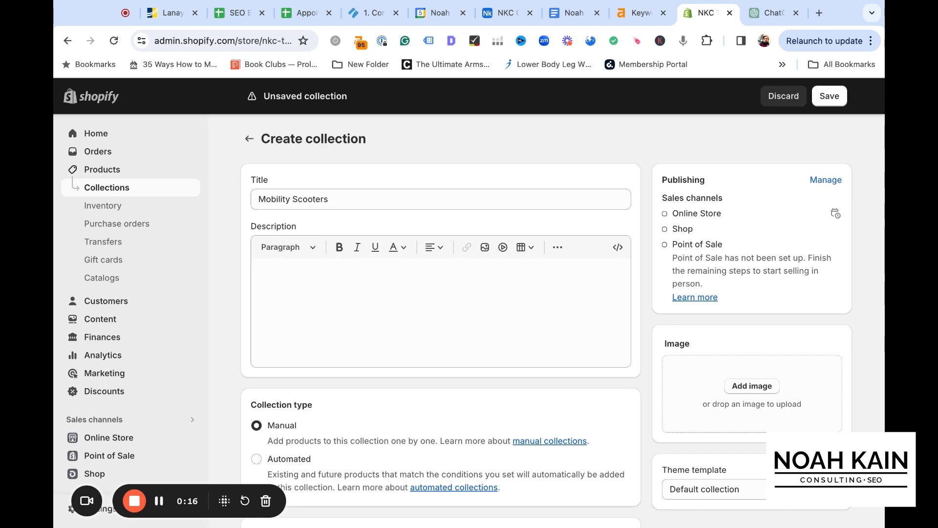
Check the title of the new Shopify collection against the low-difficulty mobility scooter keywords in Ahrefs
left_click(519, 204)
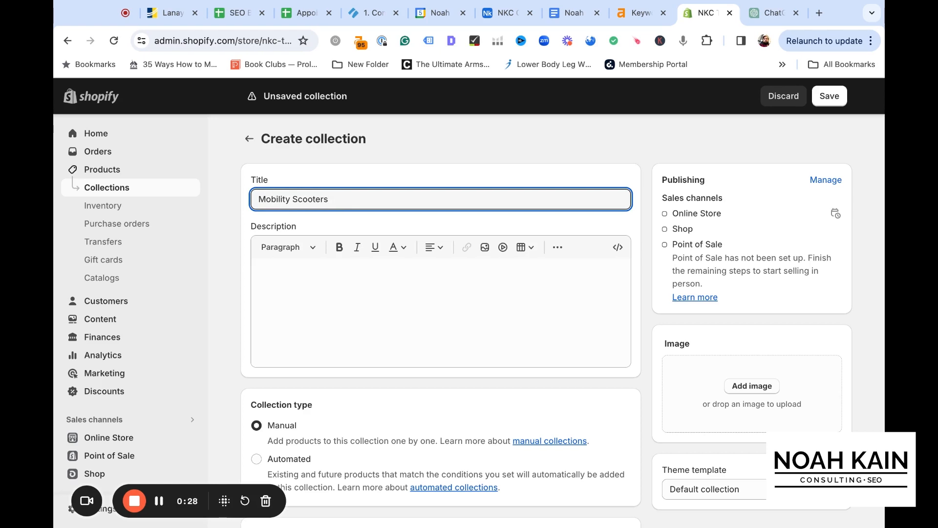
triple_click(258, 200)
left_click(258, 200)
left_click(616, 14)
scroll(438, 223, "down", 3)
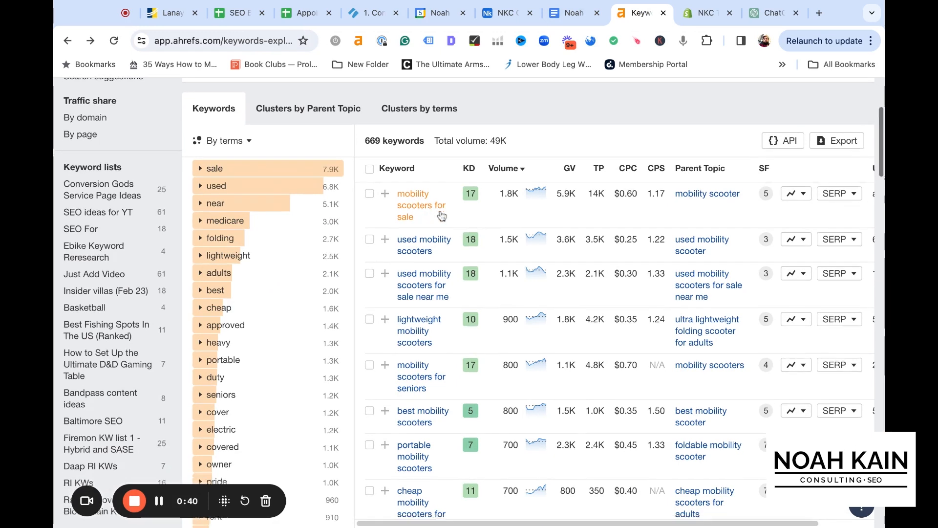
scroll(441, 215, "down", 2)
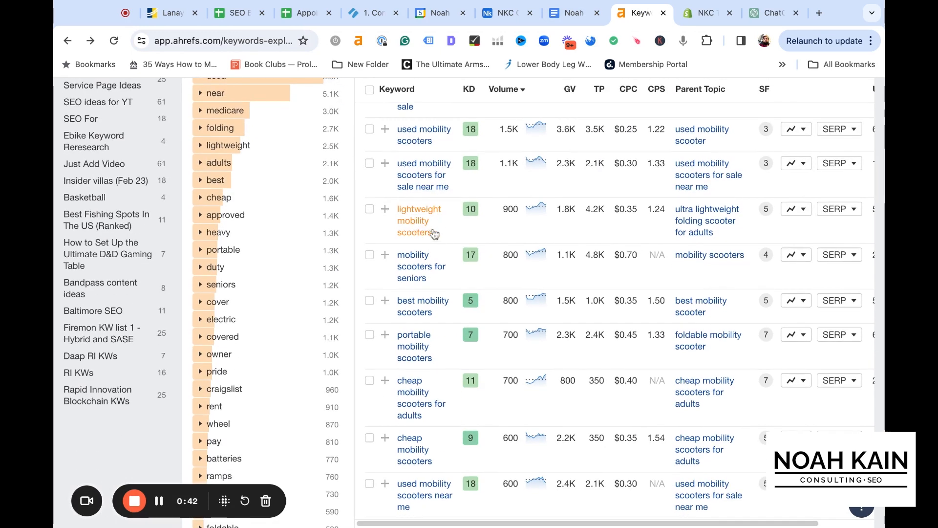
Return to the unsaved Mobility Scooters collection in Shopify and open its search engine listing for editing
left_click(700, 16)
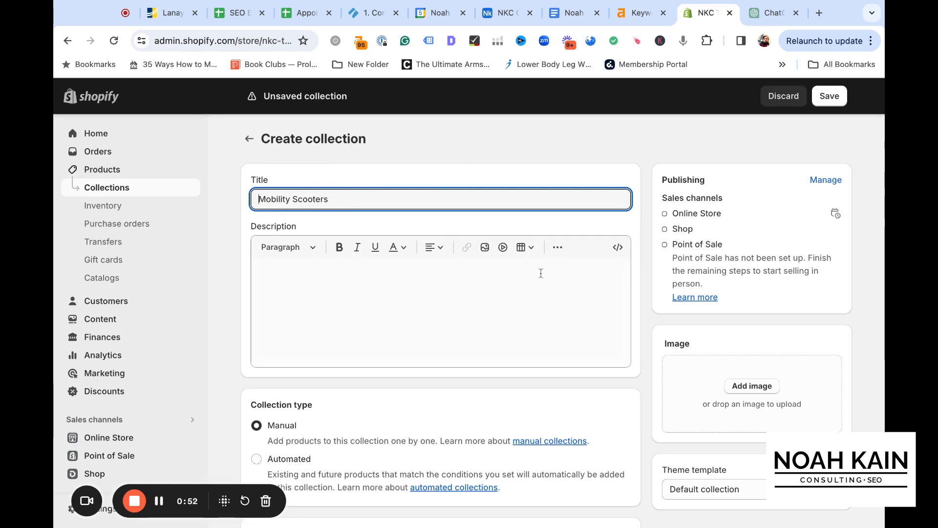
scroll(640, 265, "down", 3)
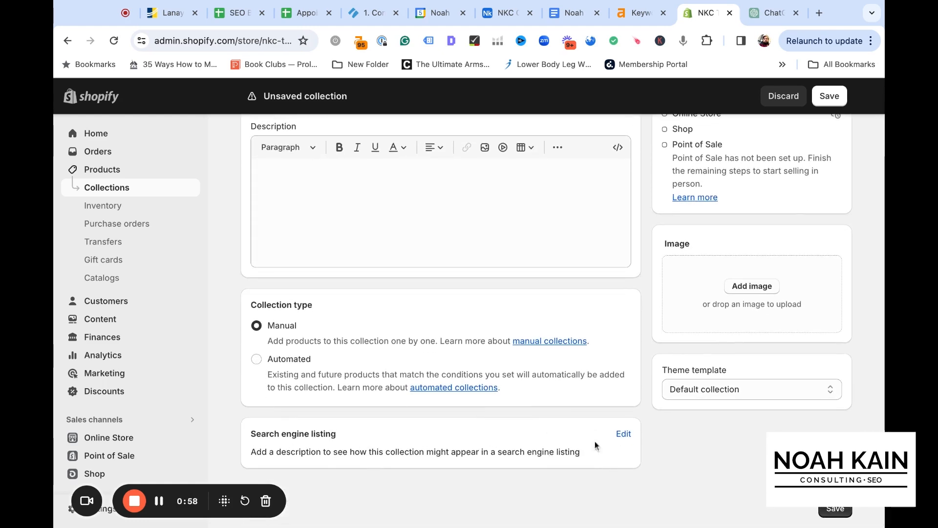
left_click(624, 433)
scroll(397, 291, "down", 4)
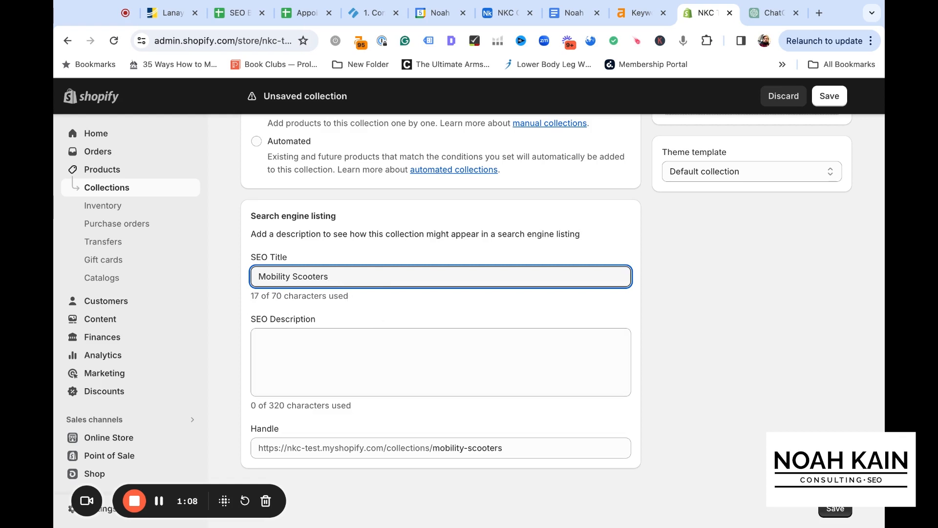
Examine the SEO title and SEO description fields of the search engine listing and their character limits
left_click(251, 299)
left_click_drag(250, 299, 348, 299)
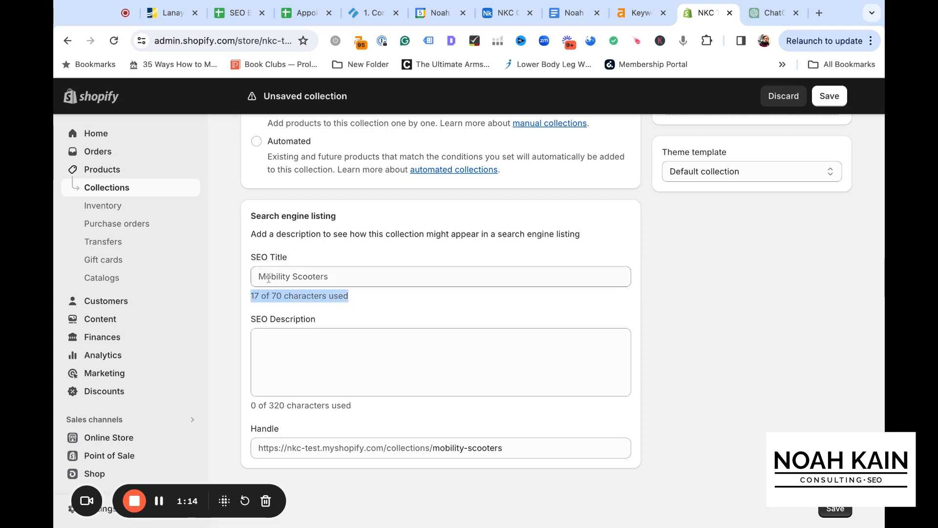
left_click(271, 410)
scroll(350, 407, "up", 1)
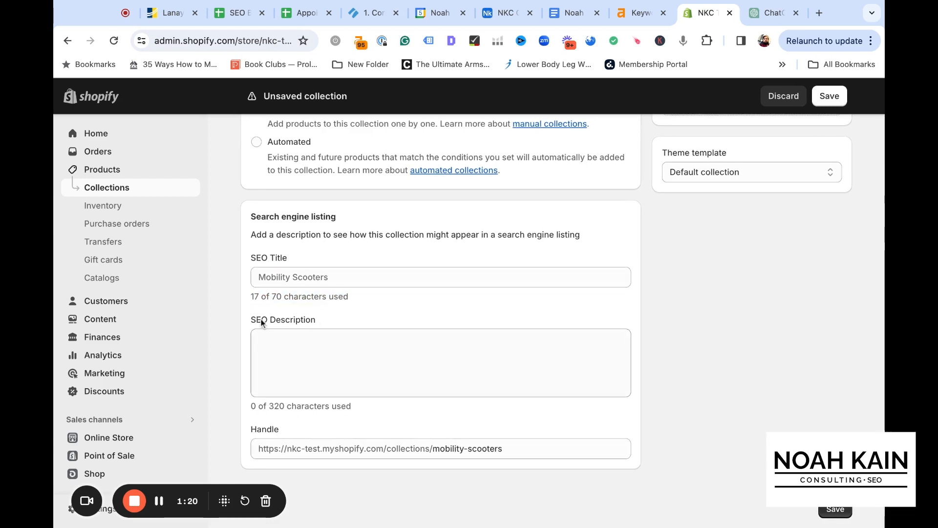
left_click(336, 277)
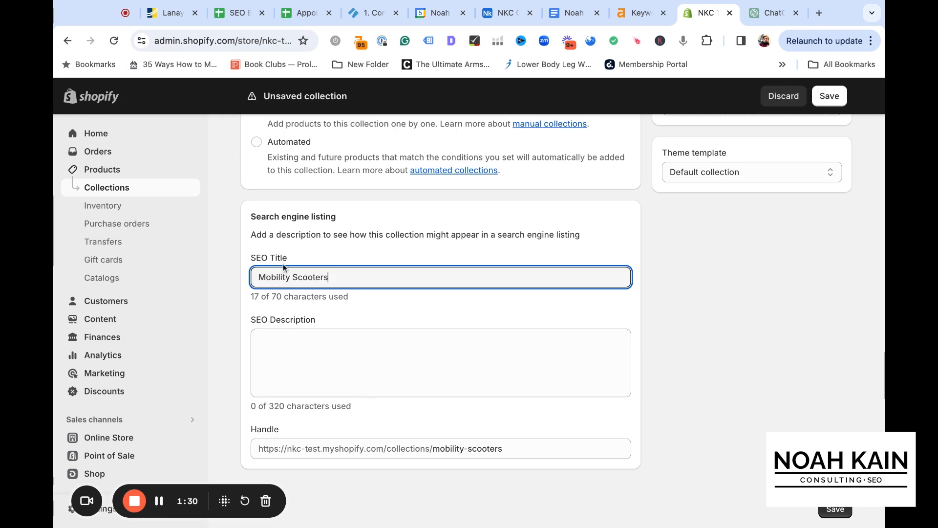
left_click(287, 342)
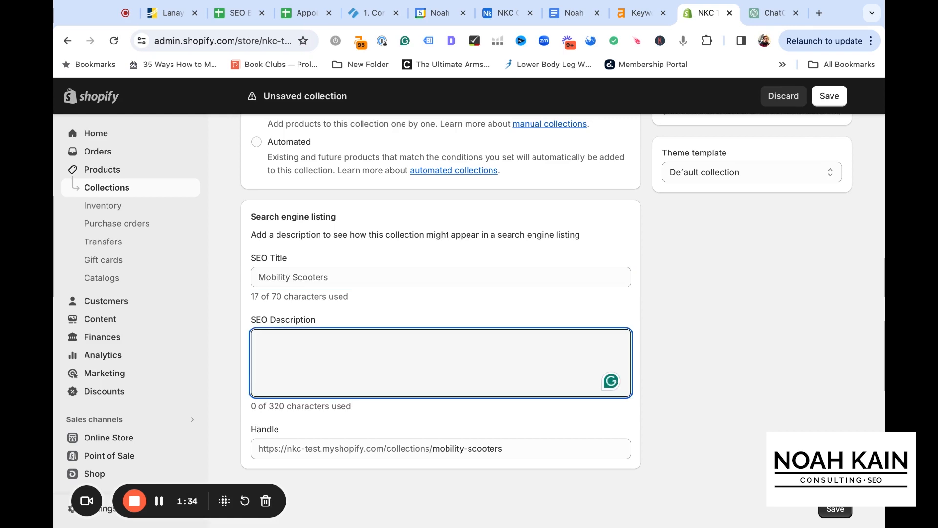
left_click(334, 277)
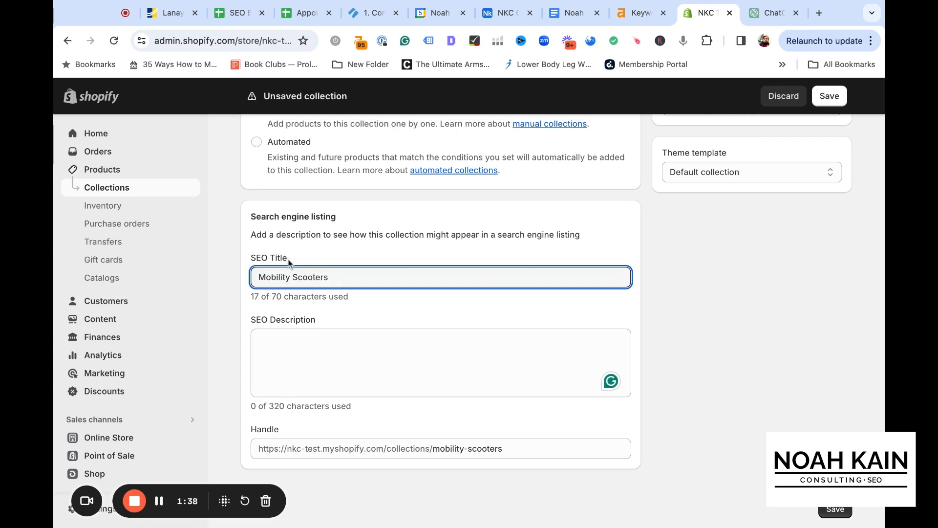
left_click_drag(249, 299, 350, 304)
left_click(349, 302)
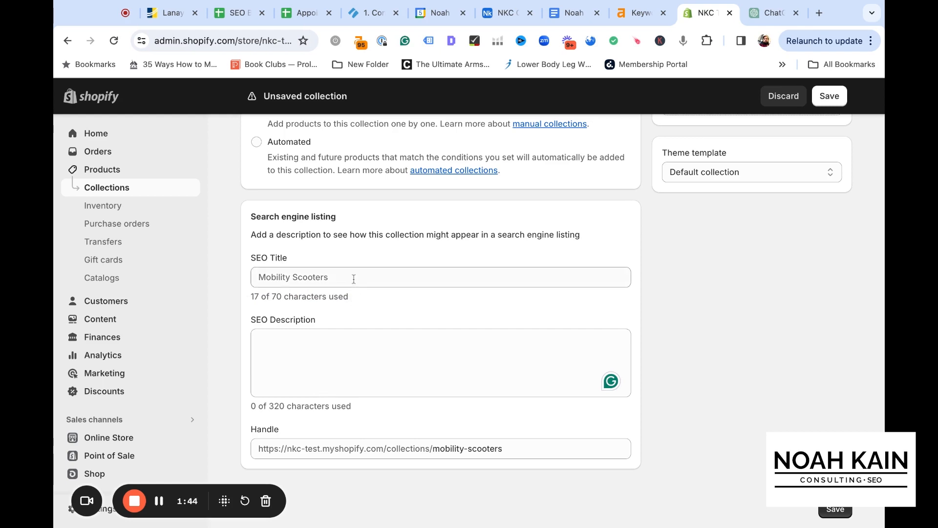
Check the wording of the highest-volume keyword in Ahrefs and extend the collection's SEO title to "Mobility Scooters for Sale"
left_click(354, 278)
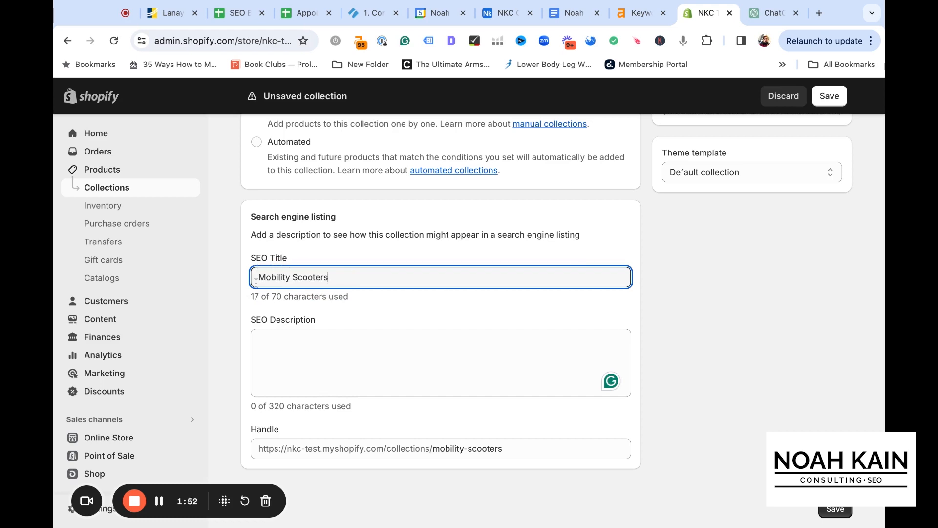
left_click(635, 12)
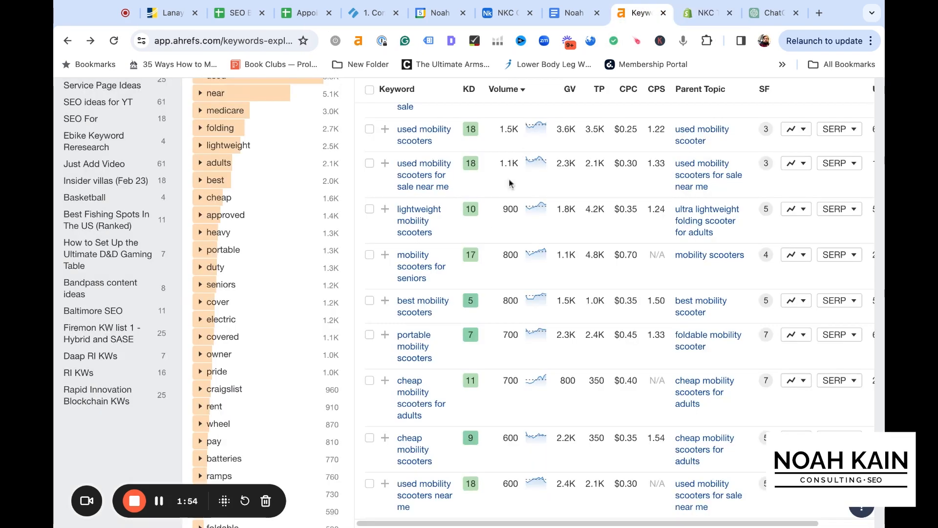
scroll(491, 228, "up", 2)
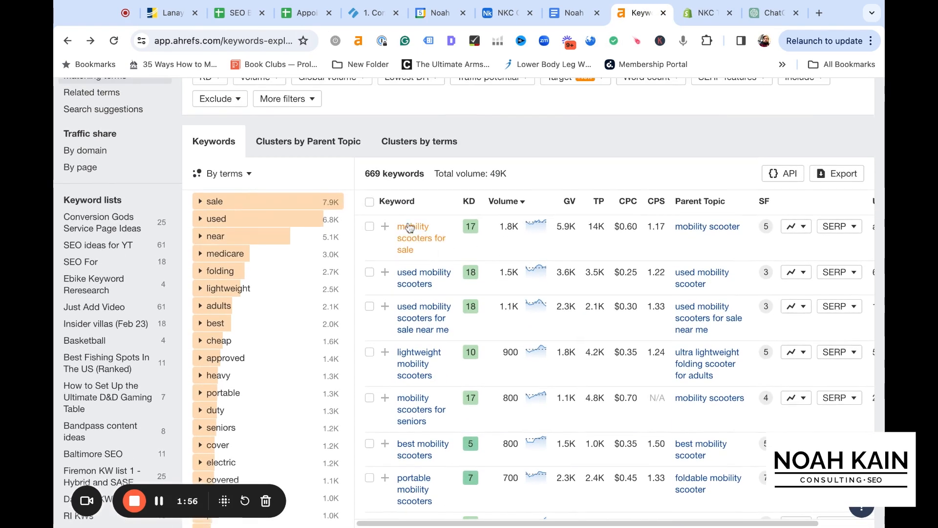
left_click(705, 13)
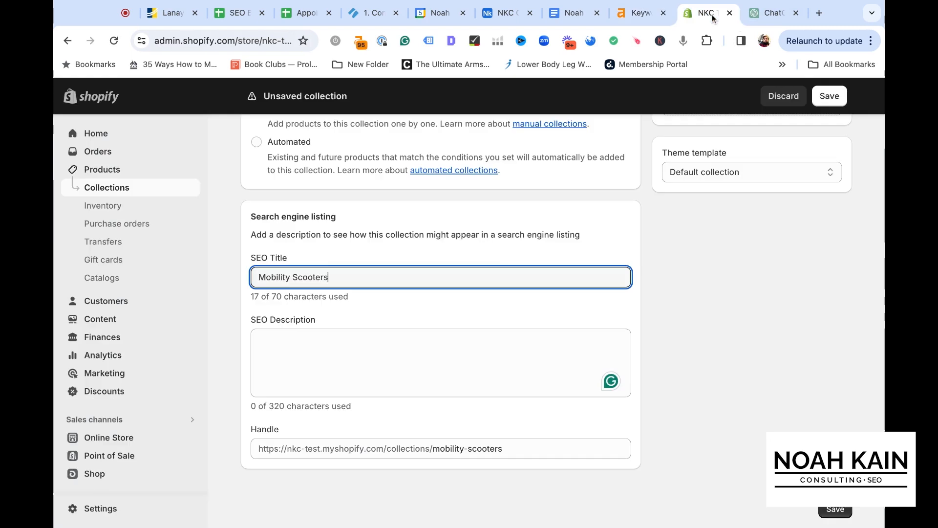
type("for Sale")
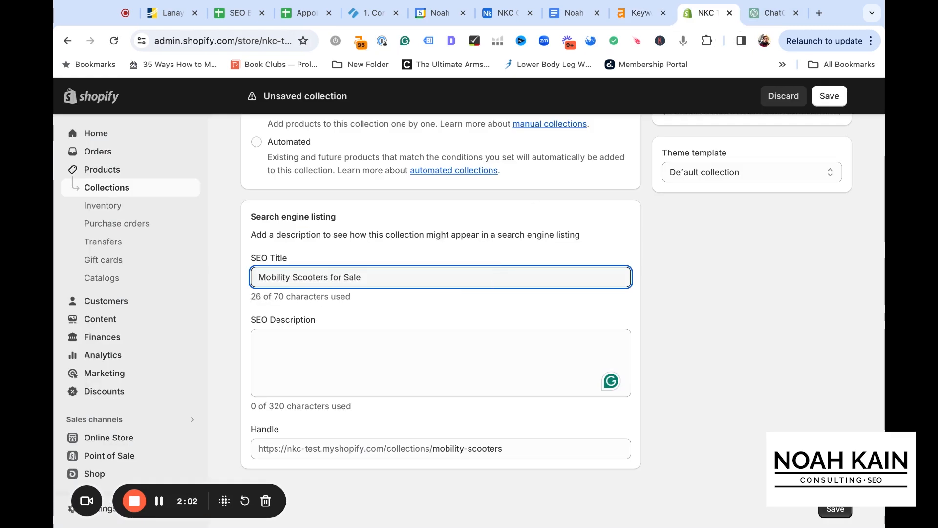
Add "Shop" at the start of the SEO title and a "|" separator at its end
left_click(259, 278)
type("Shop ")
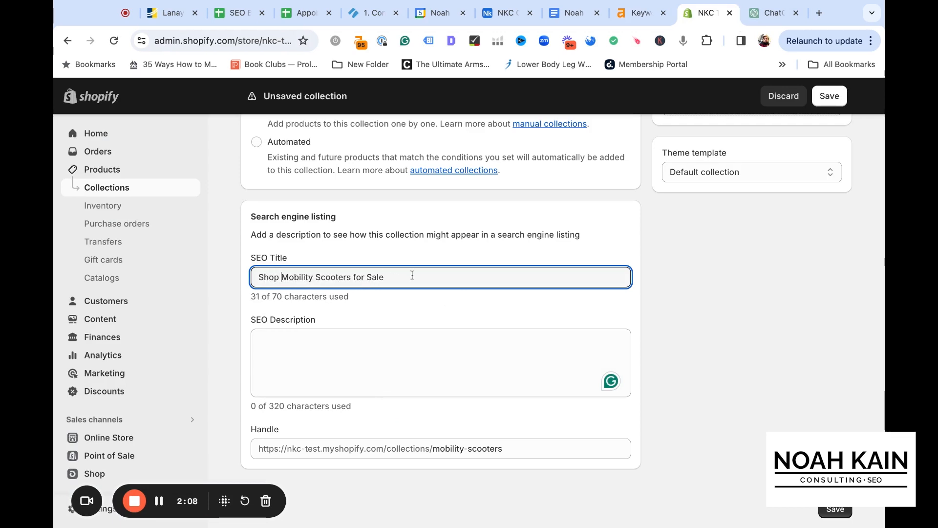
type(" |")
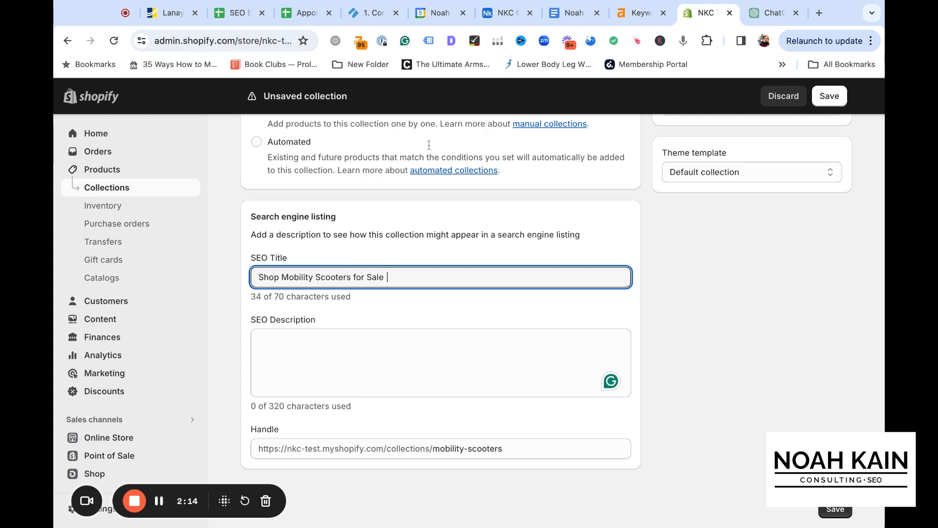
Check the Ahrefs keyword list for further scooter variations and append "Lightweight, Portable" to the Shopify collection's SEO title
left_click(635, 14)
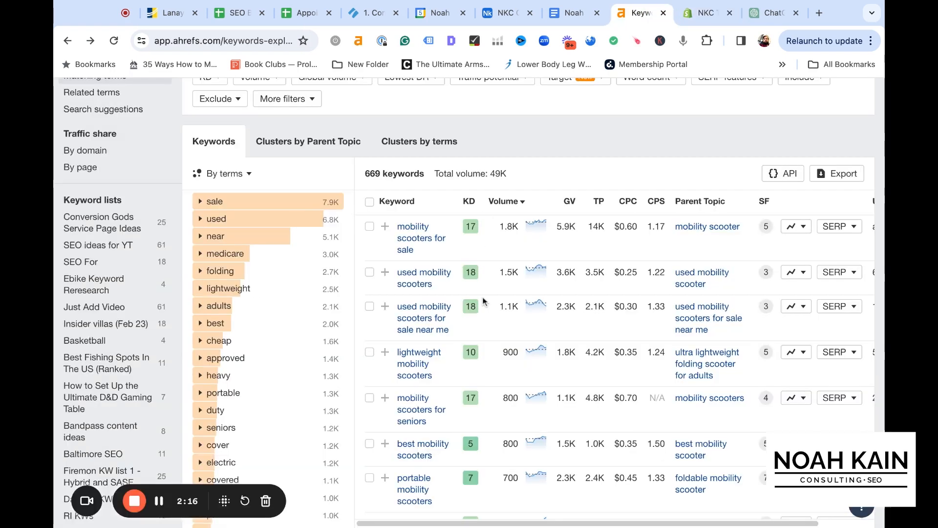
scroll(489, 303, "down", 2)
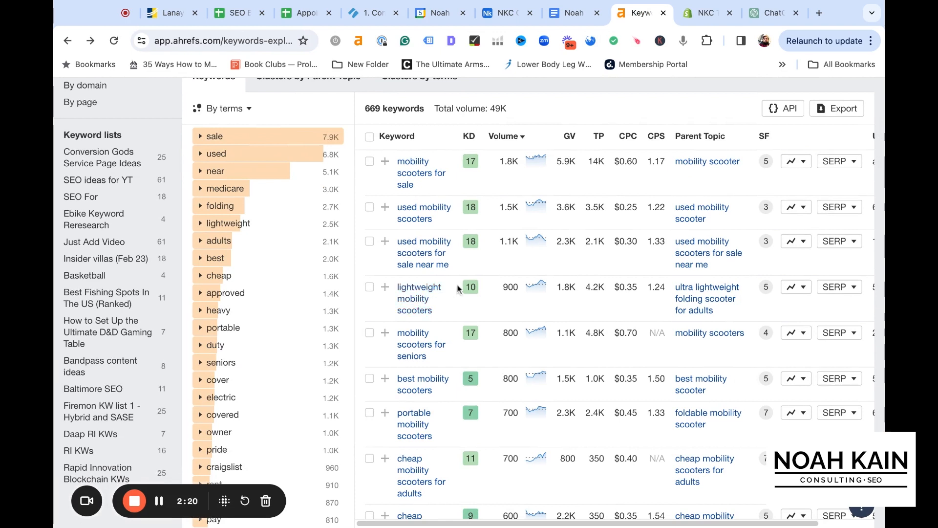
scroll(457, 290, "down", 1)
scroll(458, 290, "down", 2)
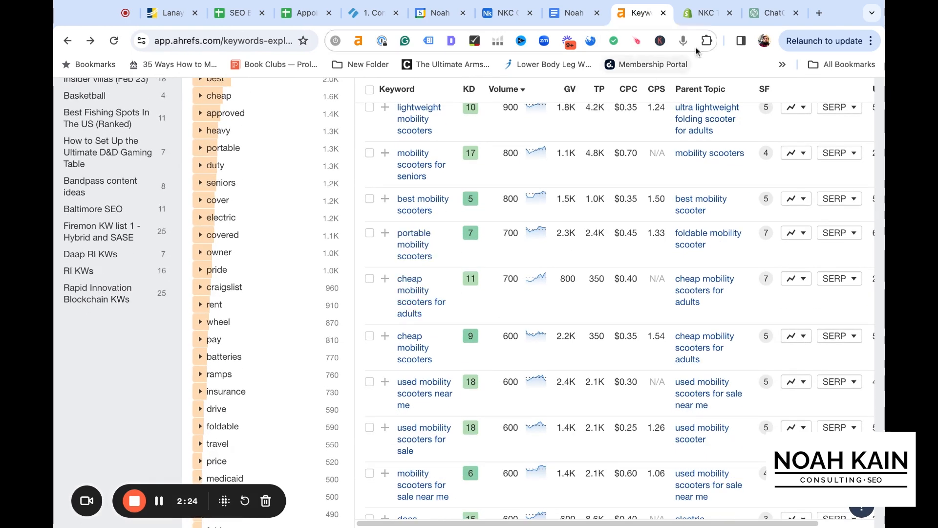
left_click(703, 13)
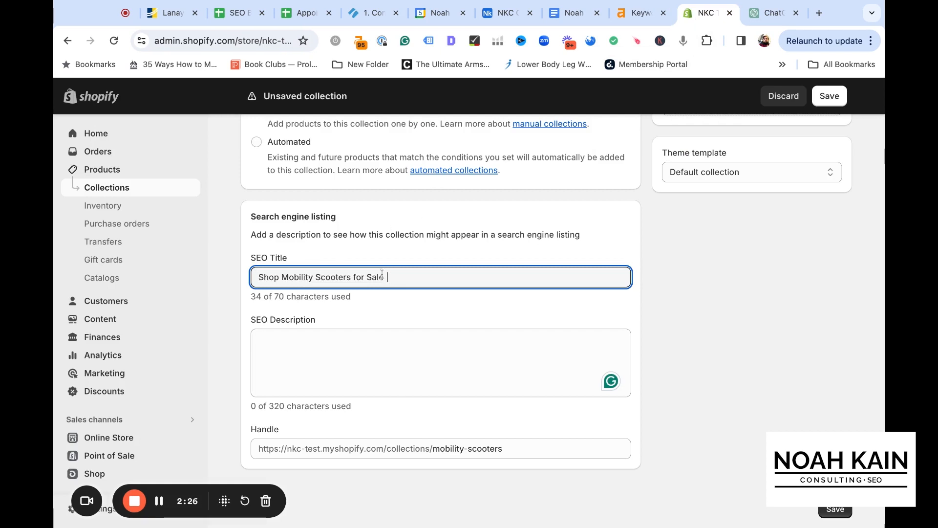
type("Lightwir")
key("BackSpace")
type("ght")
key("BackSpace")
key("BackSpace")
key("BackSpace")
key("BackSpace")
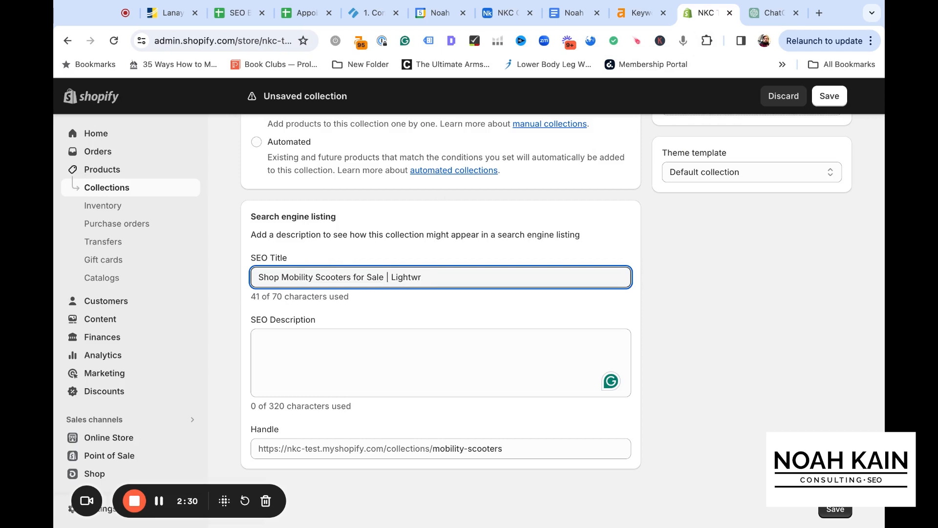
type("eight, Po")
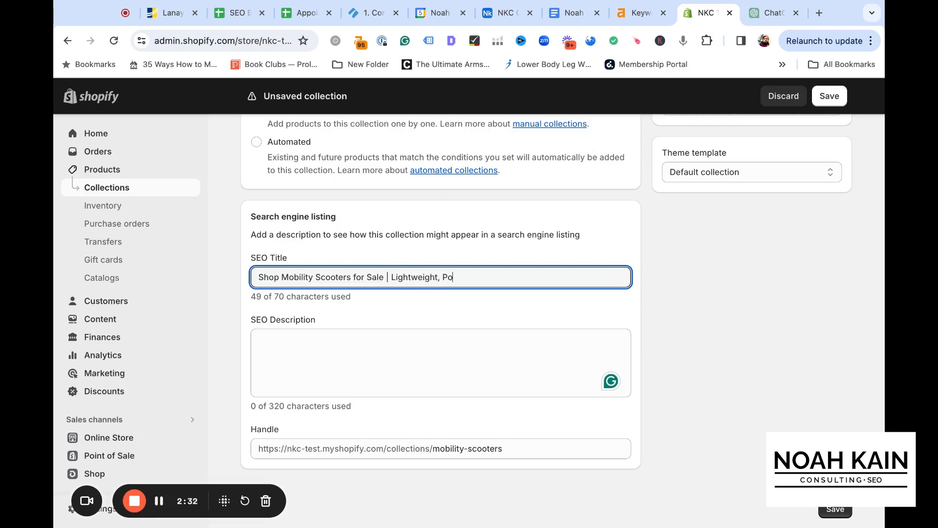
type("rtable")
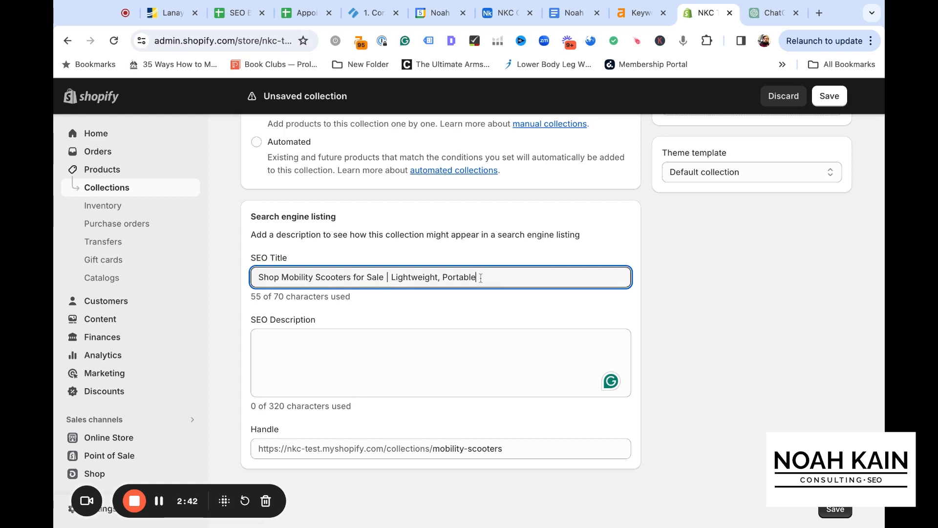
Replace "Lightweight, Portable" in the SEO title with "Brand #1, Brand #2"
key("alt+shift+Left")
key("alt+shift+Left")
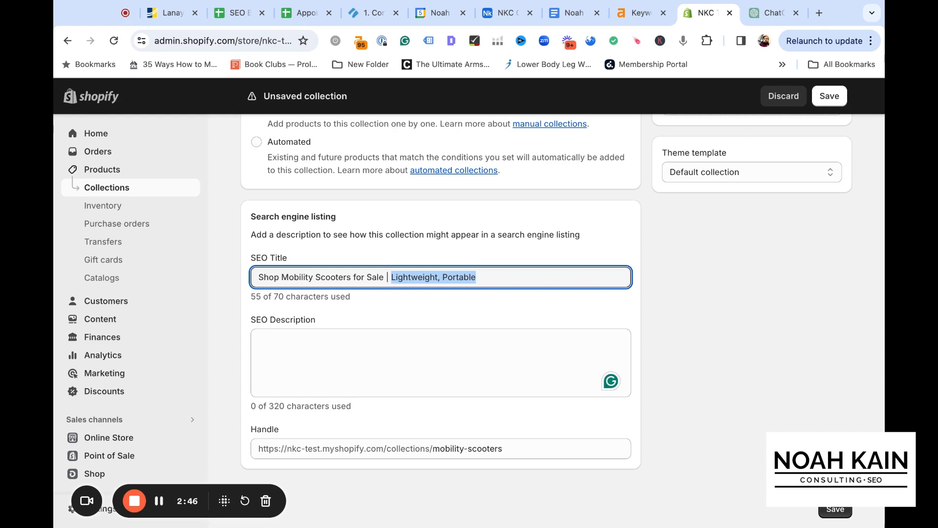
type("Brand #1")
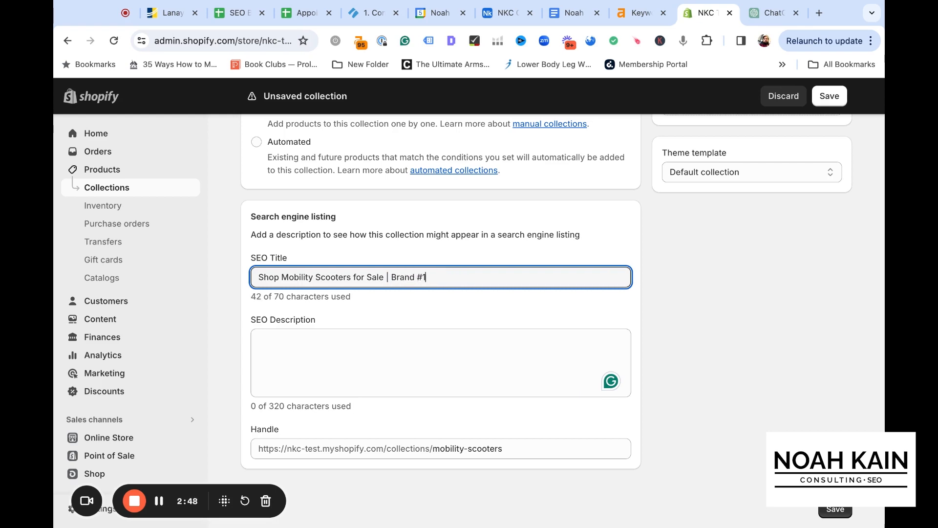
type(", Brand #2")
Enter "Shop Mobility Scooters for Sale on the Noah Kain Consulting Scooter Store." as the SEO description
left_click(419, 350)
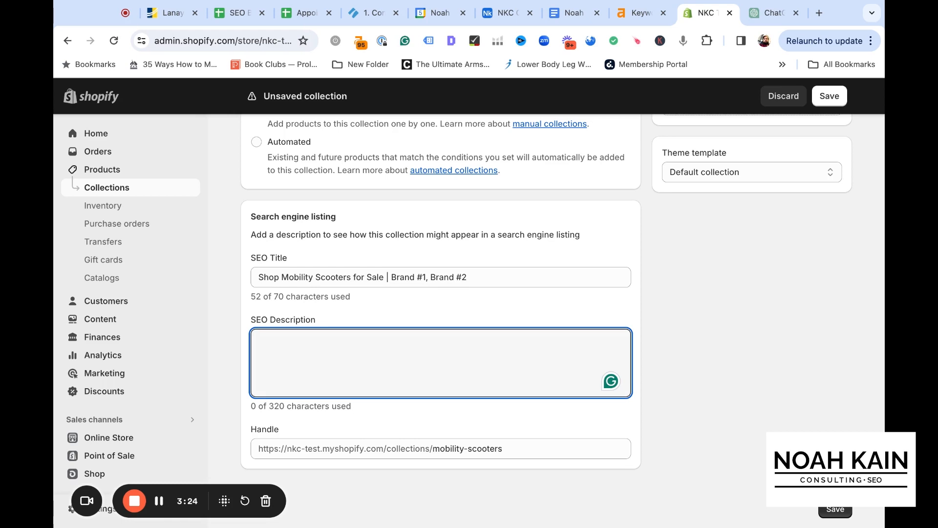
type("Shop")
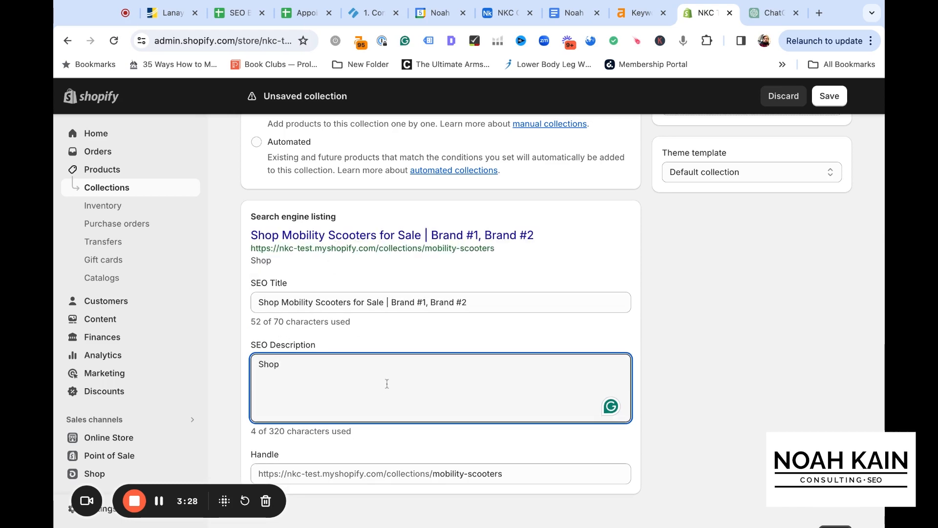
type(" Mobility")
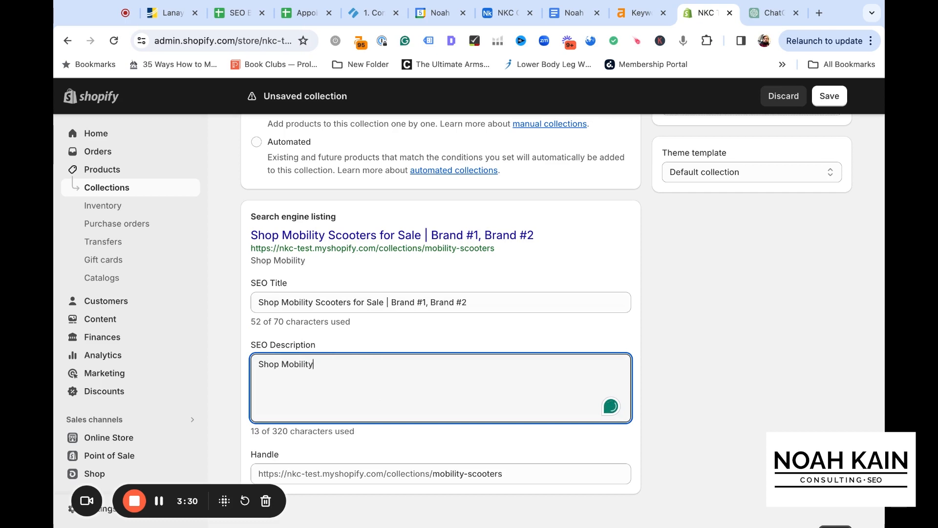
type(" Scooters for S")
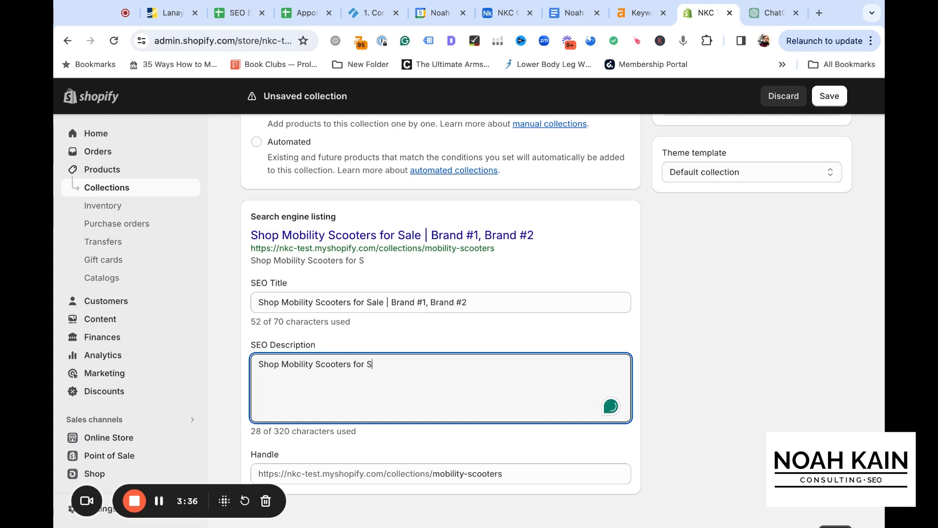
type("ale on the Noah Kain Consulting Scooter Store. ")
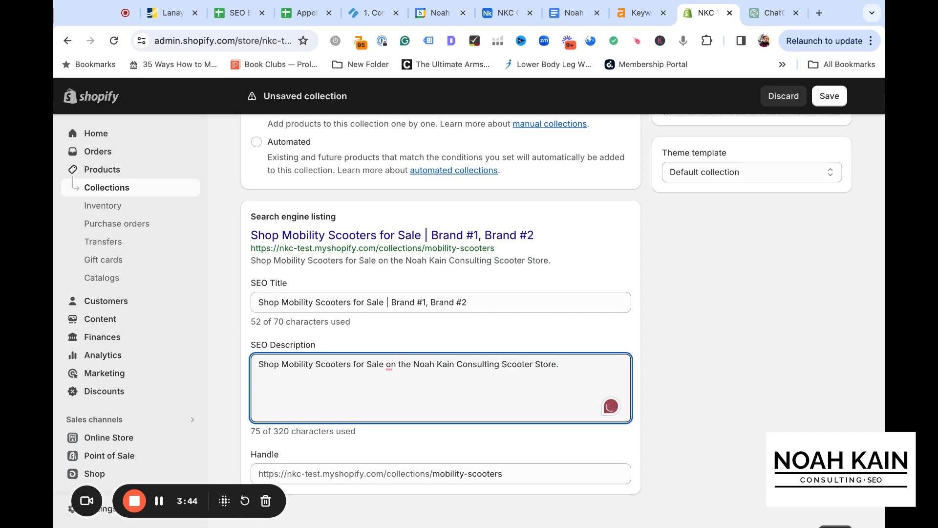
type("Get")
Append "Free shipping to the United States on orders over $3,000." to the SEO description
key("BackSpace")
key("BackSpace")
key("BackSpace")
key("BackSpace")
type("Free sh")
type("op")
key("BackSpace")
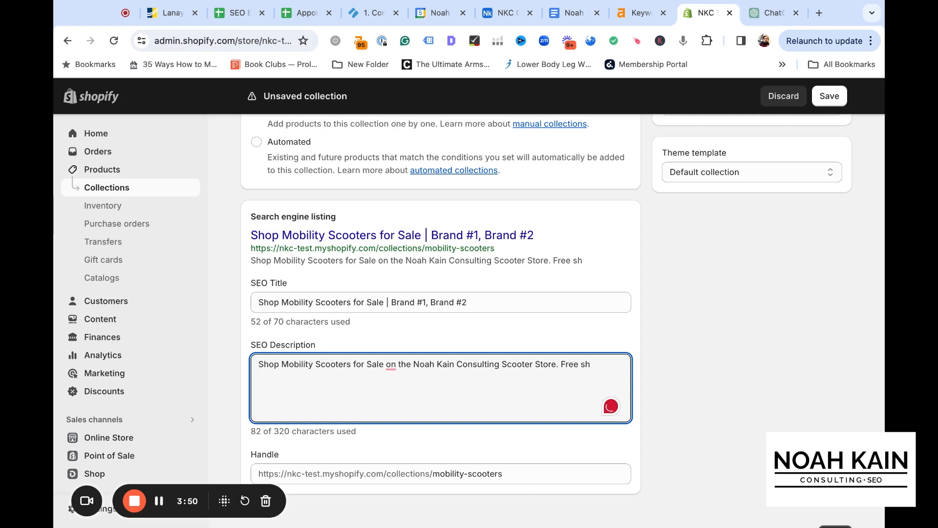
type("ipping to ")
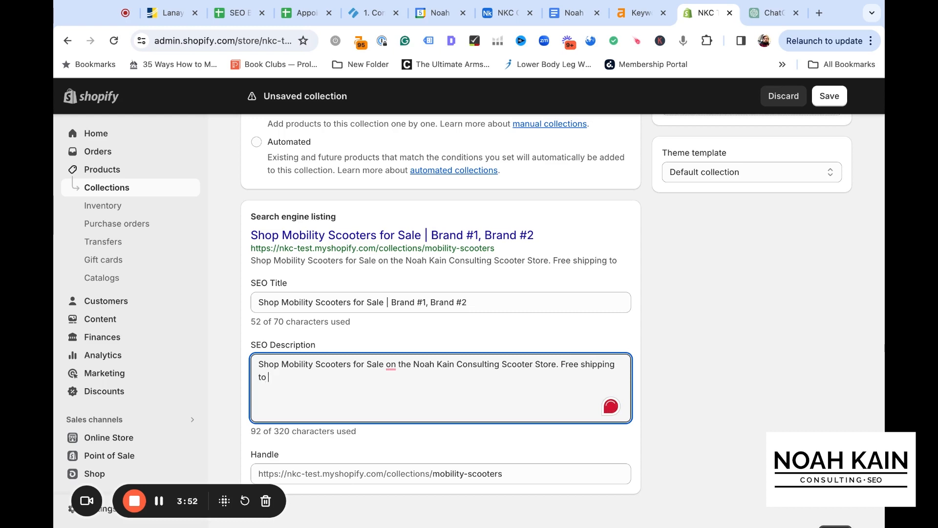
type("the ")
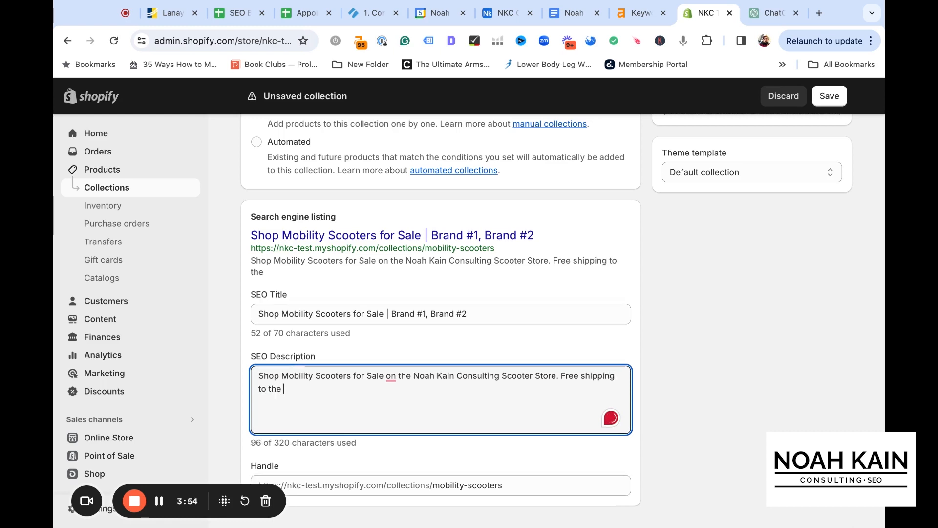
type("United Srtat")
key("BackSpace")
key("BackSpace")
key("BackSpace")
key("BackSpace")
type("tates on")
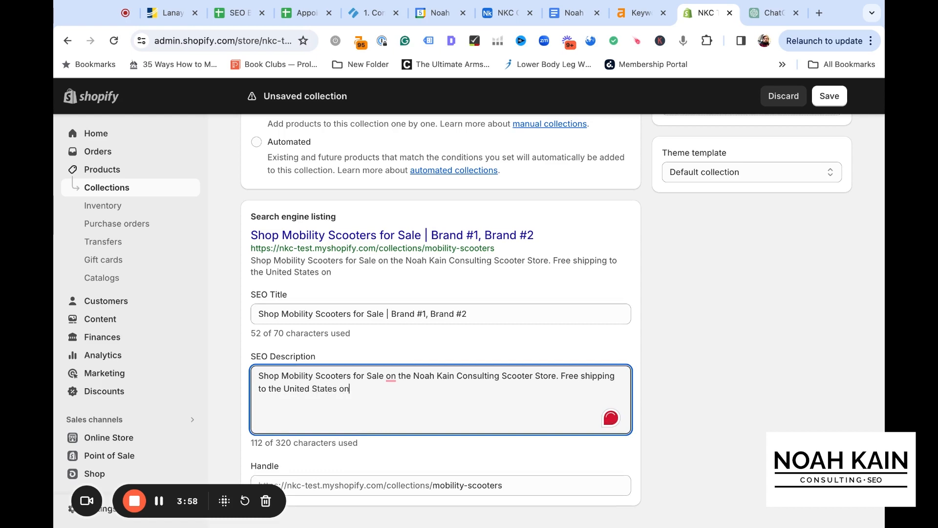
type(" orders over $3,000.")
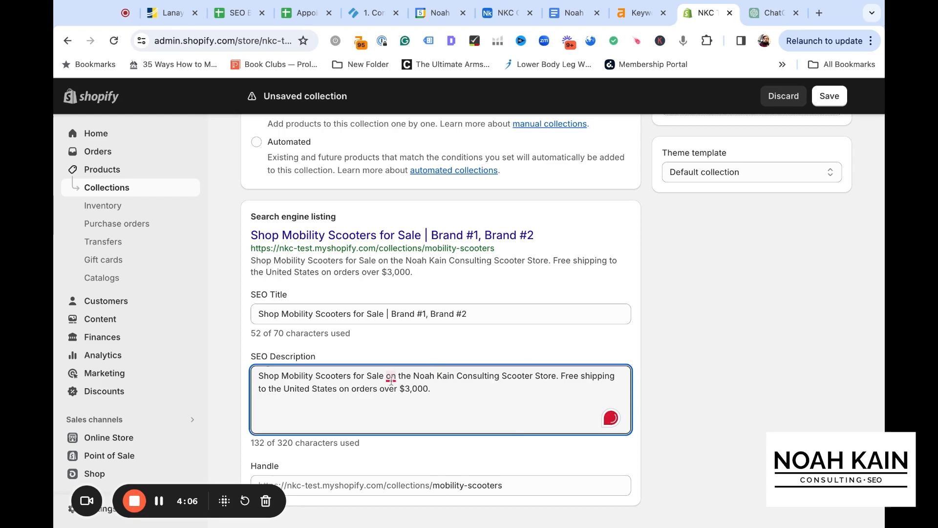
Accept the Grammarly suggestion that changes "on" to "at" in the first sentence of the SEO description
left_click(557, 379)
left_click(391, 375)
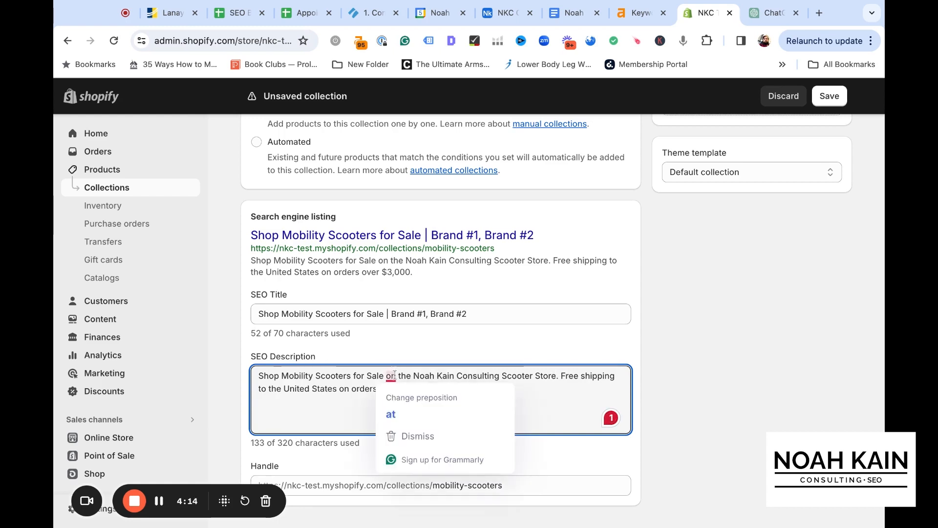
left_click(388, 414)
left_click(557, 381)
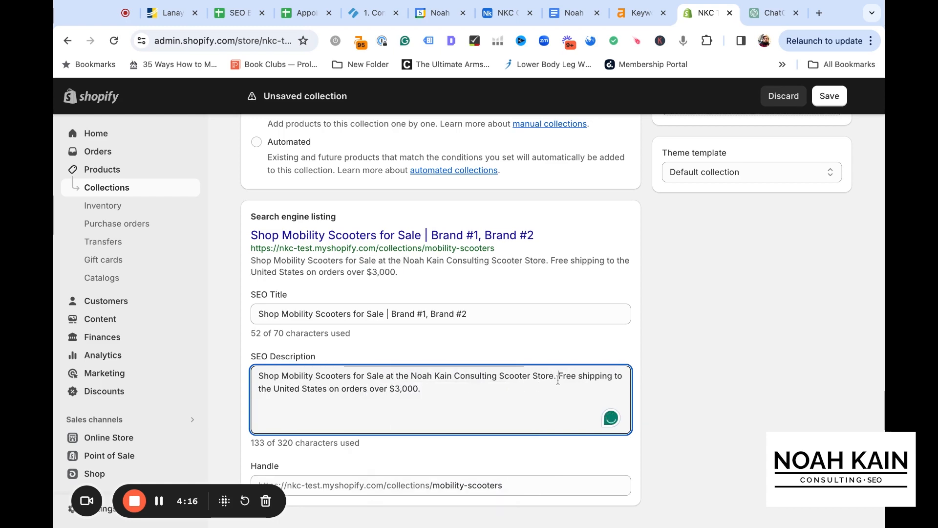
Shorten the store name in the SEO description to "NKC Scooter Store"
left_click(498, 376)
key("shift+Left")
key("shift+Left")
key("shift+Left")
key("shift+Left")
key("shift+Left")
key("shift+Left")
key("shift+Left")
key("shift+Left")
key("shift+Left")
key("shift+Left")
key("shift+Left")
key("shift+Left")
key("shift+Left")
key("shift+Left")
key("shift+Left")
key("shift+Left")
key("shift+Left")
key("shift+Left")
key("shift+Left")
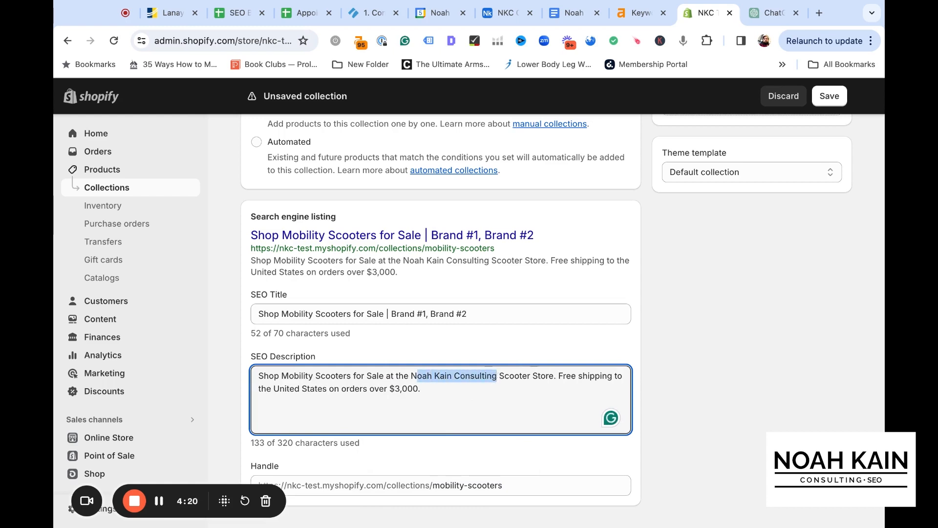
type("KC Scooter Store. ")
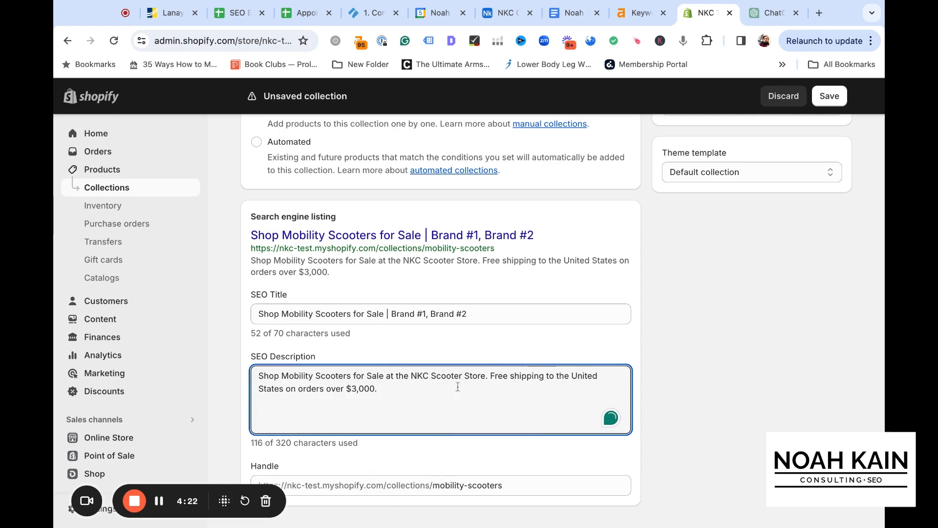
type("Choose from  ")
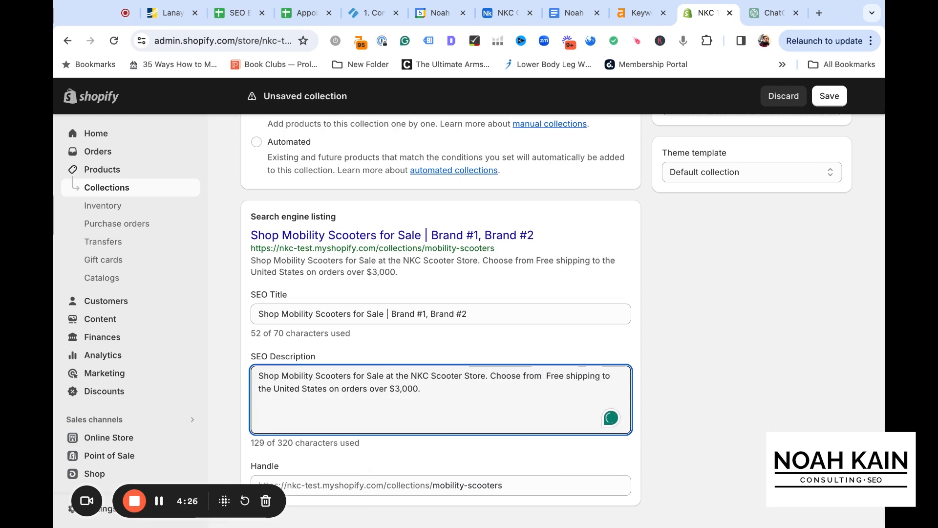
type("brands like ")
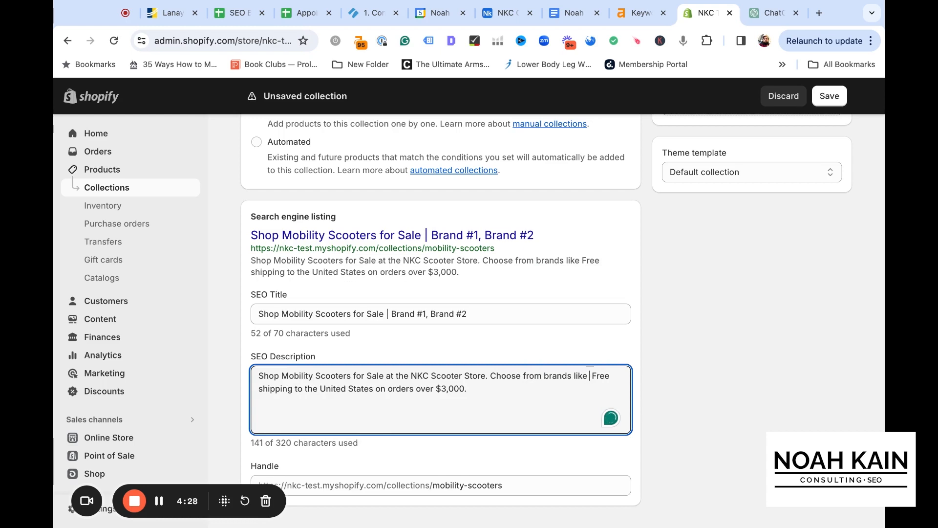
type("brand #1, ")
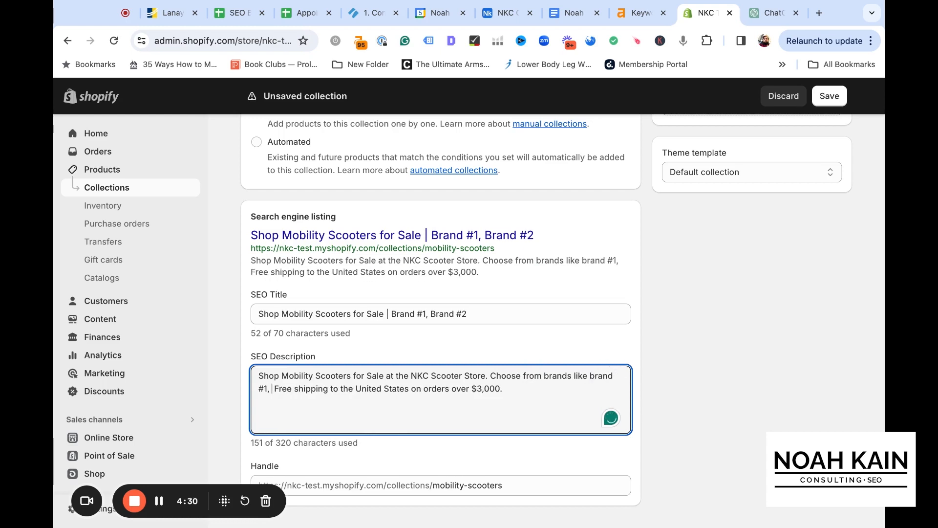
type("#2, and ")
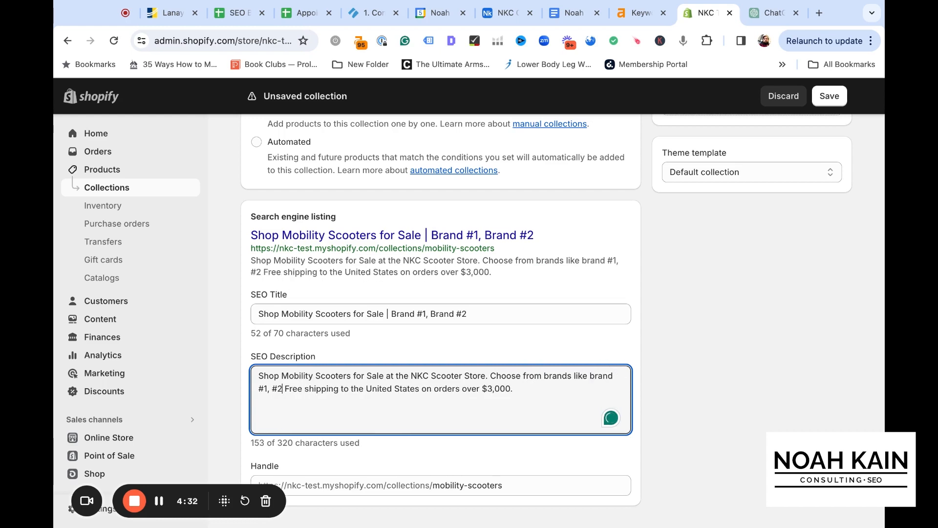
type("#3.")
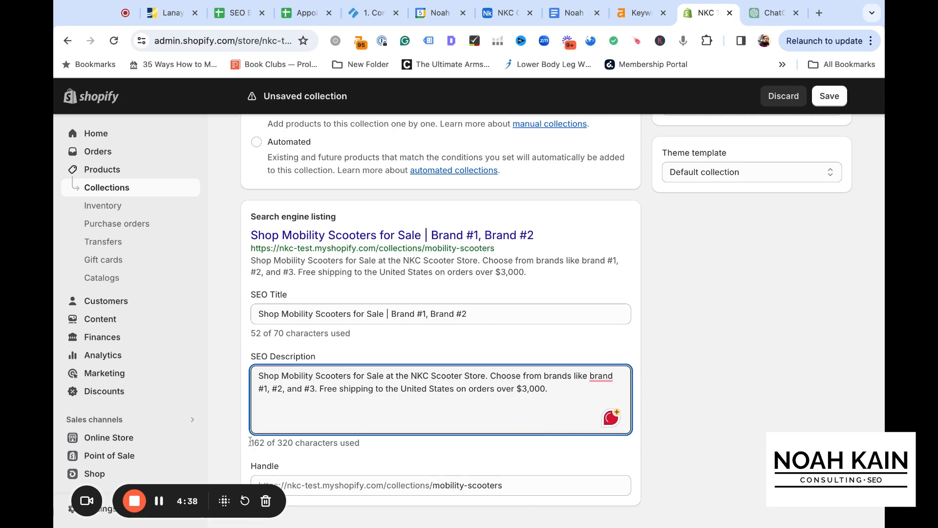
Review the search engine listing's SEO title, its full description and the free shipping sentence
left_click_drag(556, 387, 237, 374)
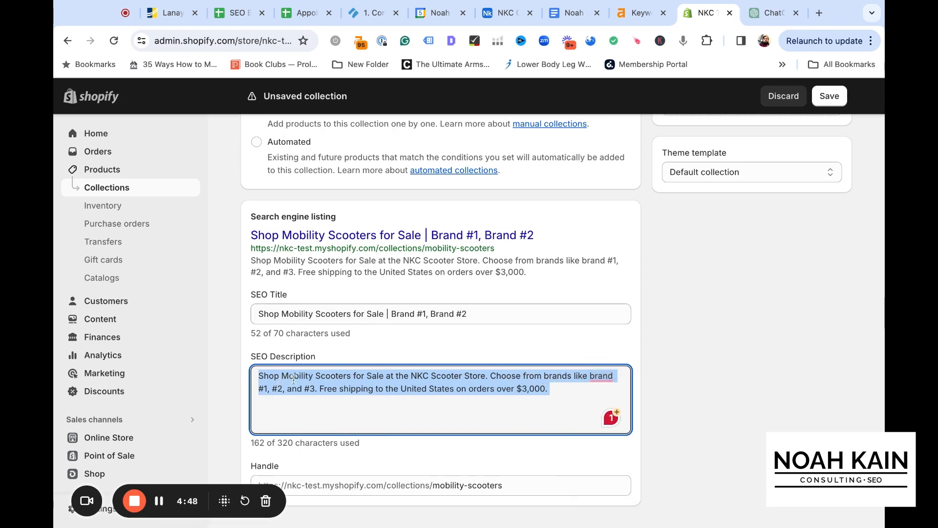
left_click(488, 316)
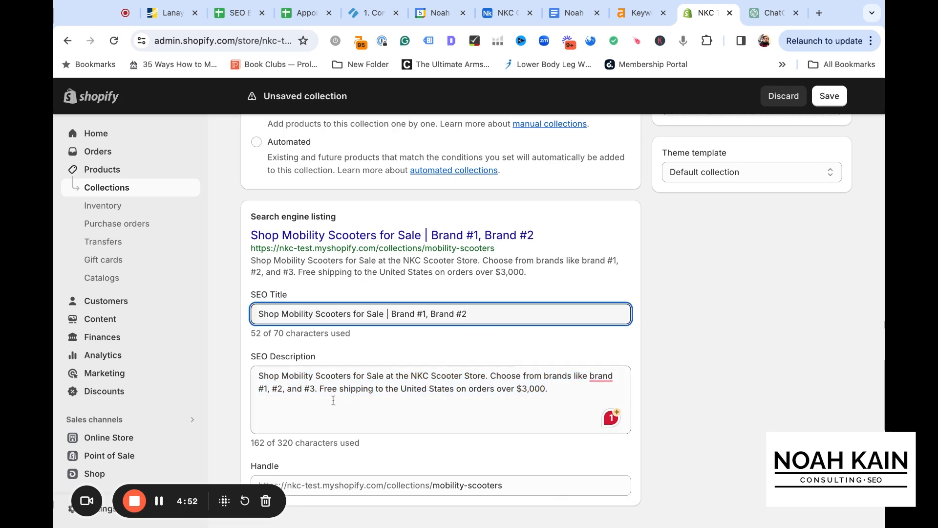
left_click_drag(320, 389, 549, 390)
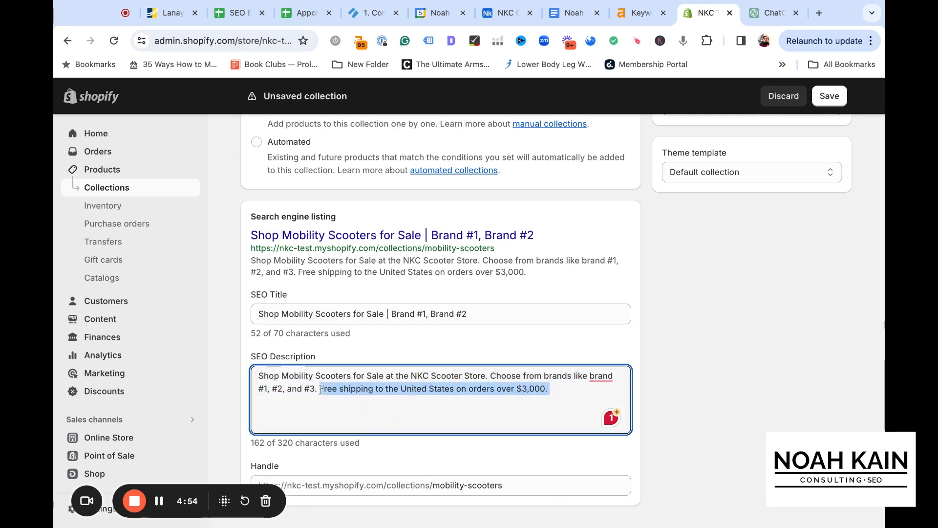
left_click(558, 393)
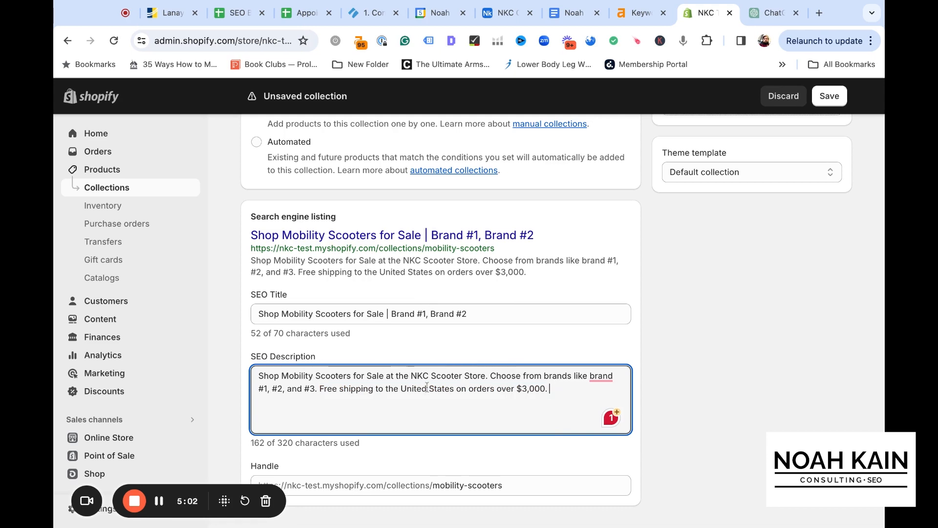
scroll(426, 387, "down", 1)
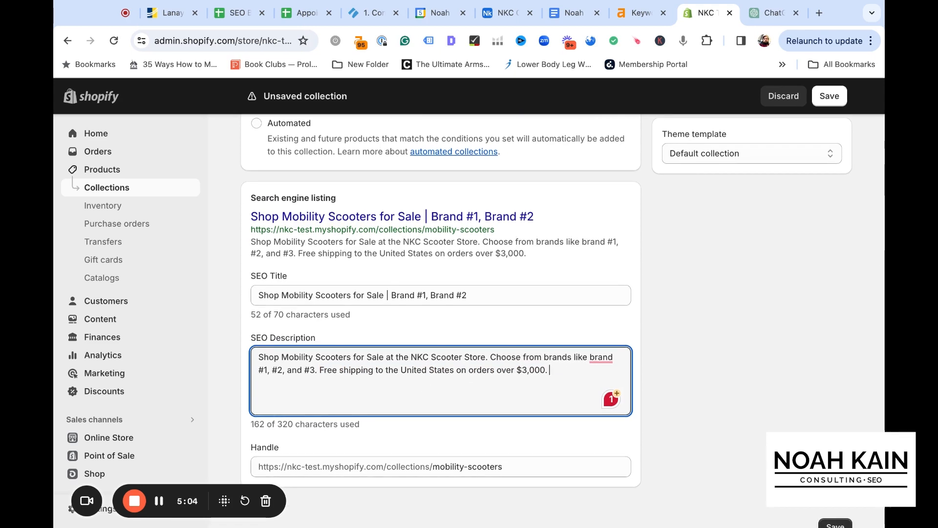
scroll(440, 318, "up", 2)
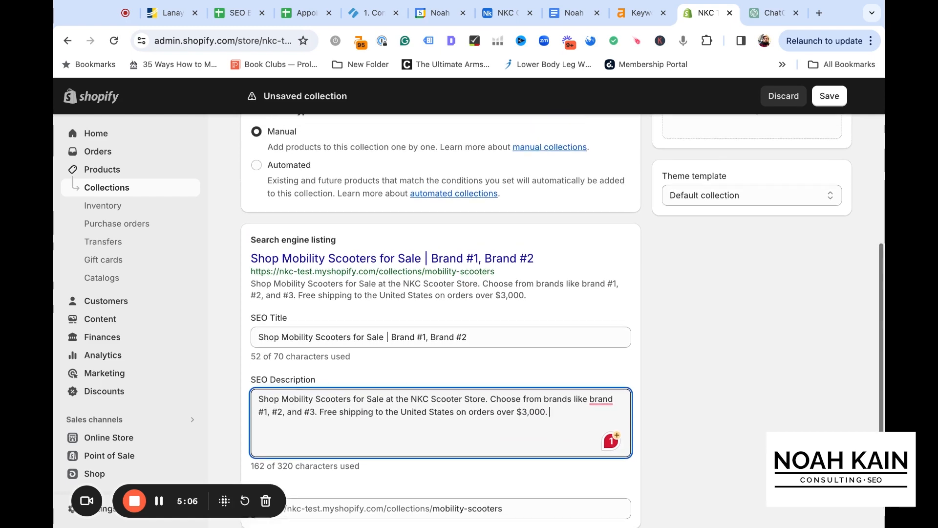
scroll(440, 317, "up", 1)
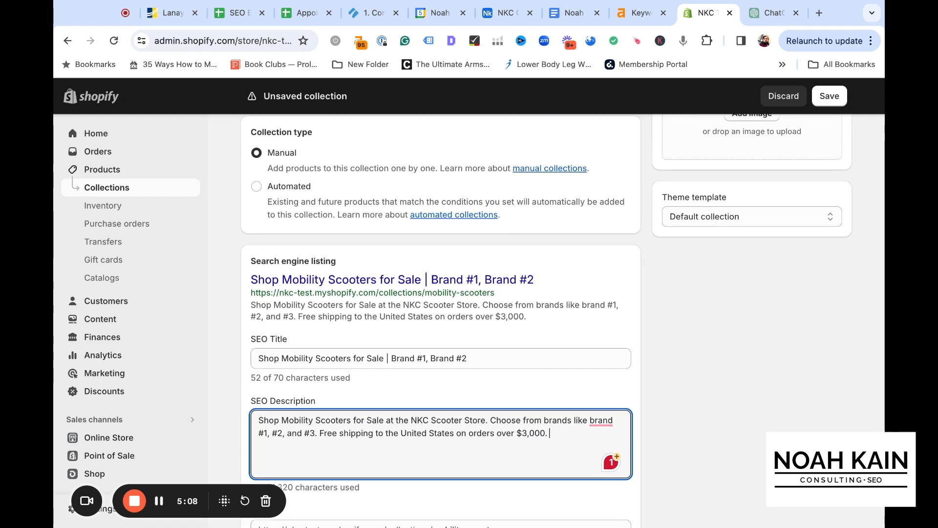
Check the Mobility Scooters collection's details once more and save the new collection
scroll(441, 318, "up", 5)
scroll(743, 223, "down", 5)
scroll(742, 223, "up", 6)
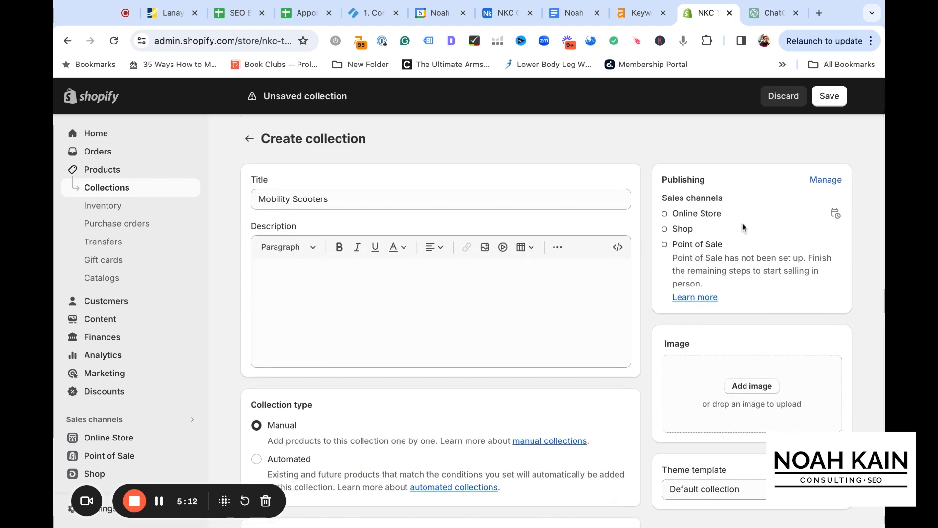
left_click(826, 100)
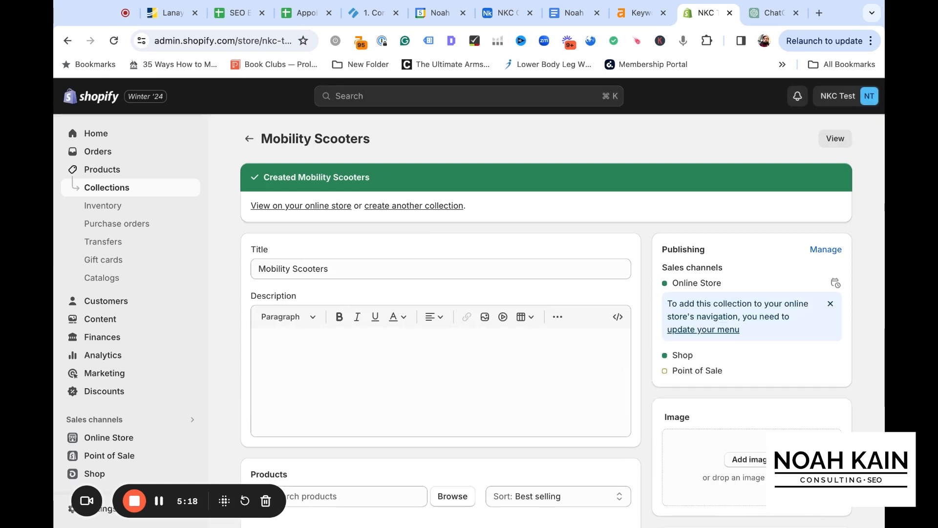
Open the online store's Main menu for editing in the navigation settings
scroll(156, 338, "down", 4)
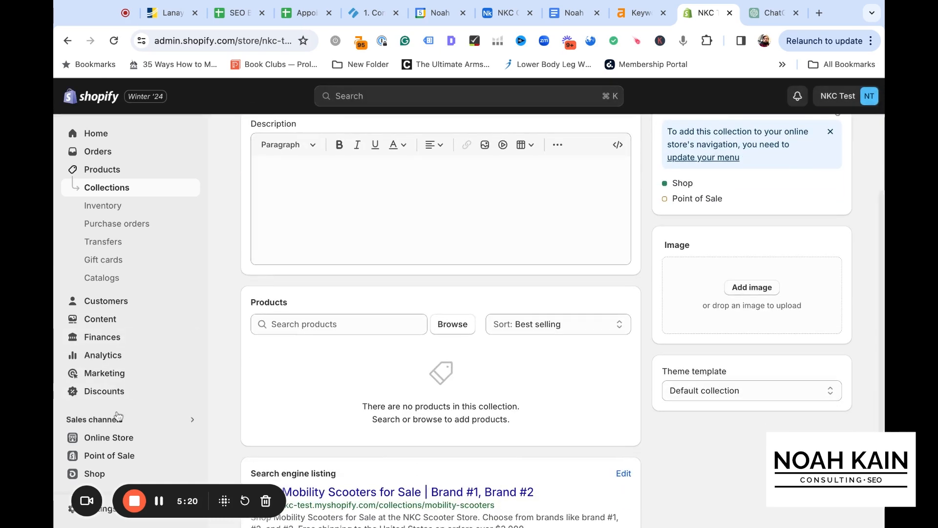
left_click(119, 440)
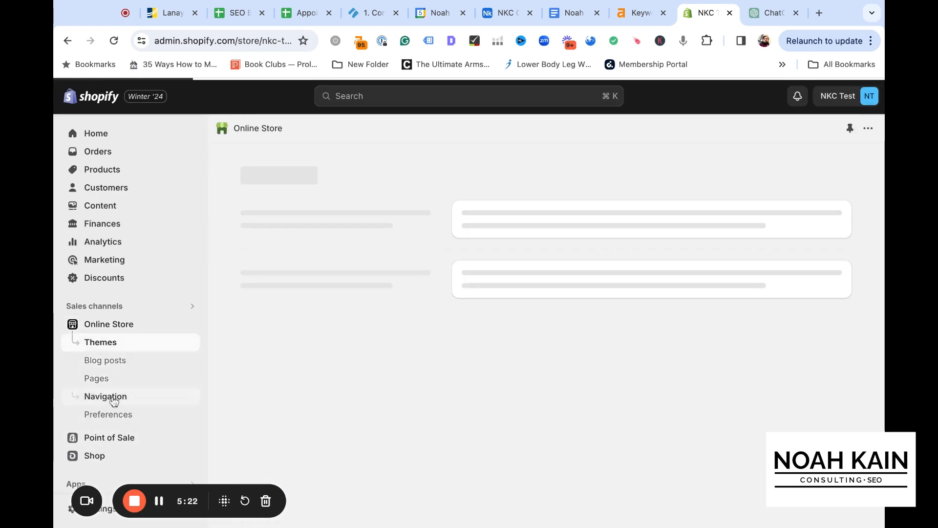
left_click(114, 399)
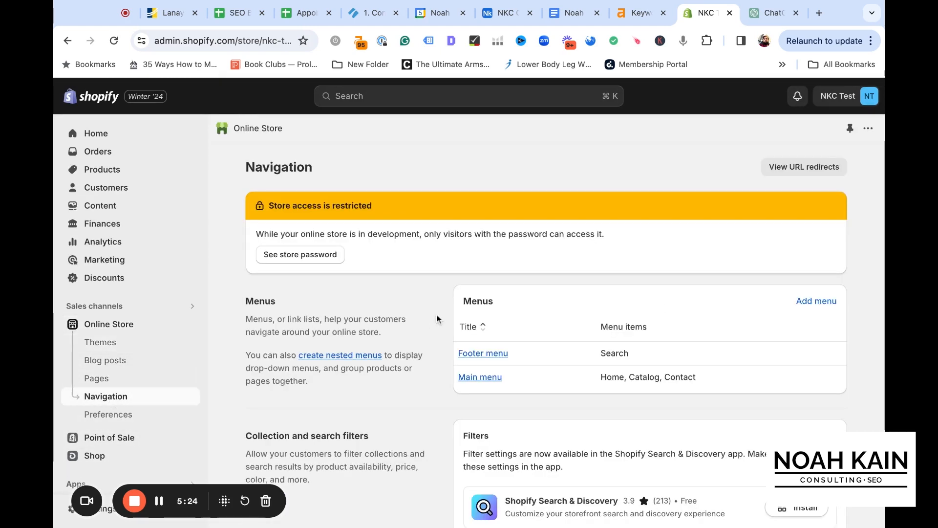
left_click(474, 378)
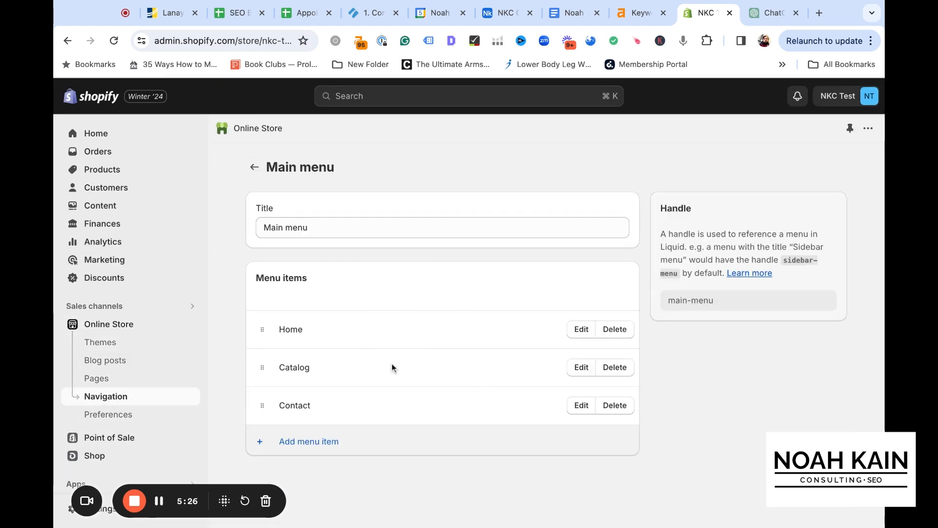
Start a new item in the Main menu and name it "Mobility Scooters"
left_click(323, 434)
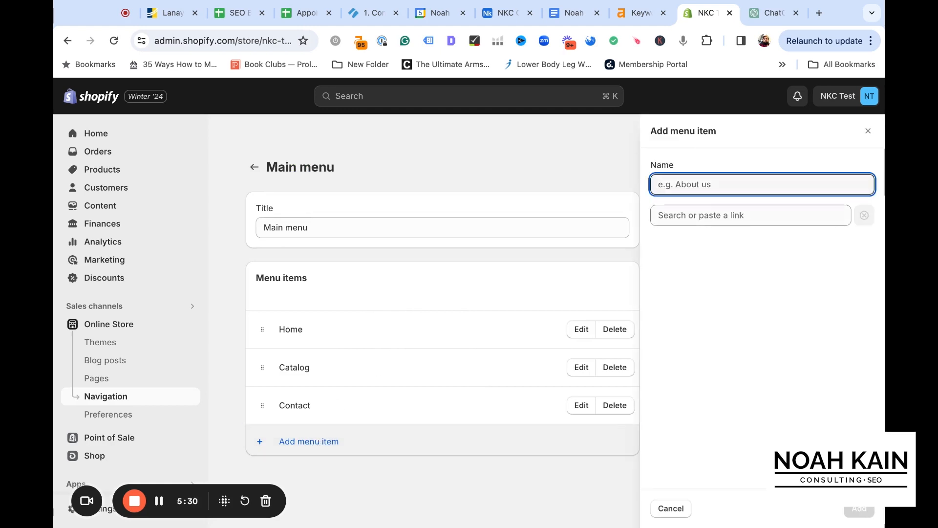
type("Mobiul")
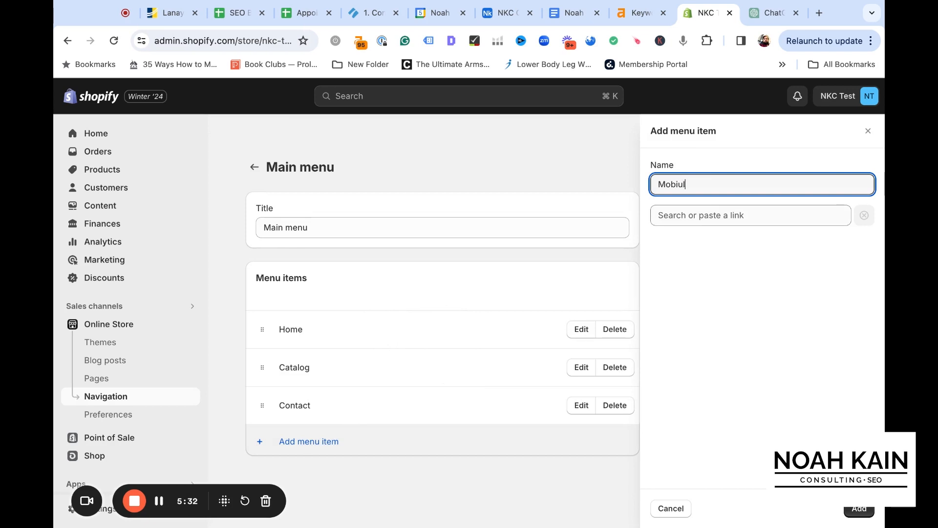
type("ity SChoo")
key("BackSpace")
key("BackSpace")
key("BackSpace")
key("BackSpace")
type("coot")
key("Tab")
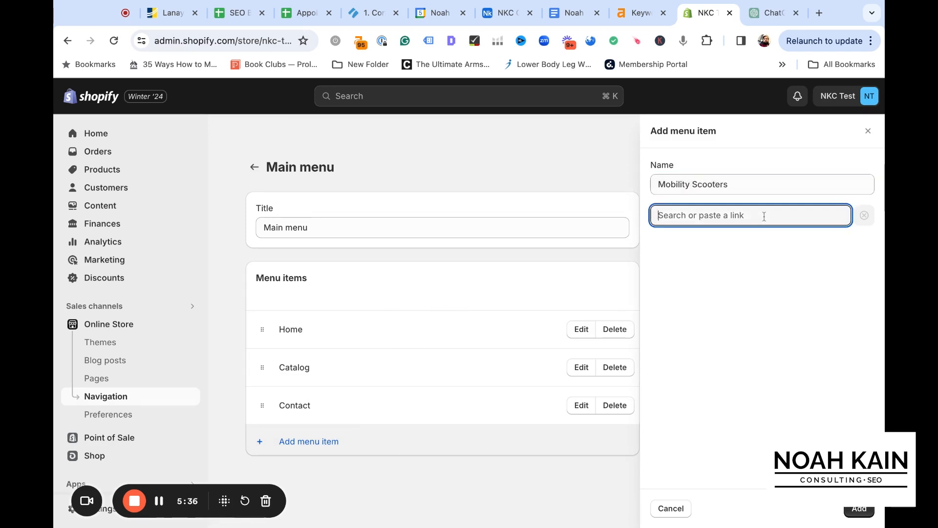
Link the new menu item to the Mobility Scooters collection and add it to the Main menu
left_click(728, 292)
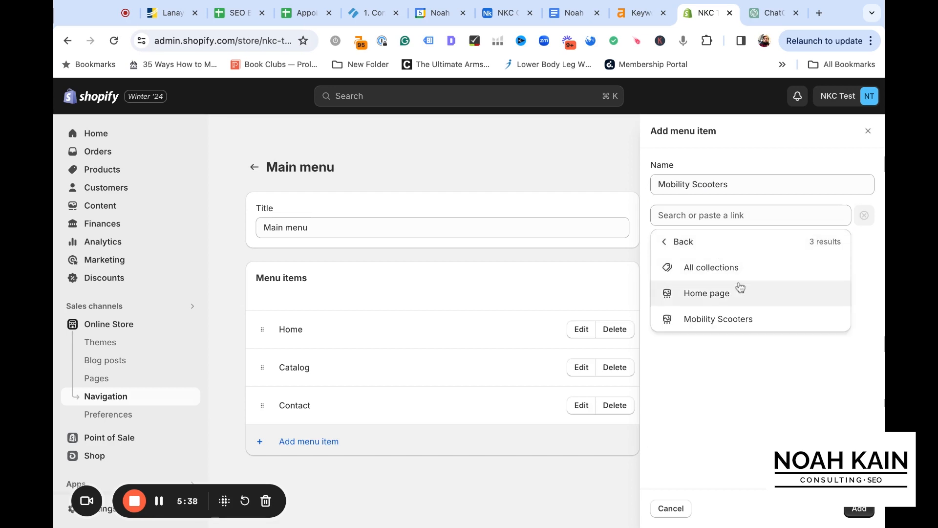
left_click(734, 317)
left_click(858, 510)
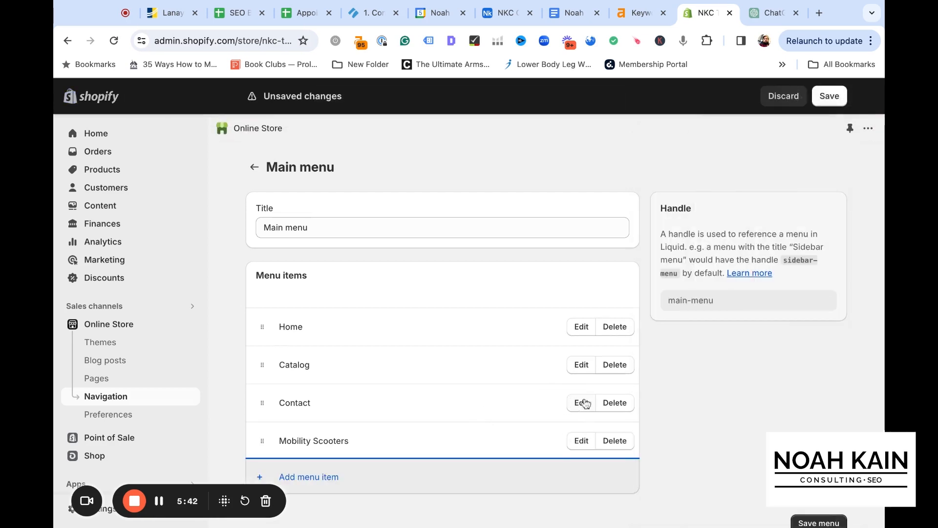
Remove the Catalog, Home and Contact items from the Main menu, keeping only Mobility Scooters
left_click(615, 364)
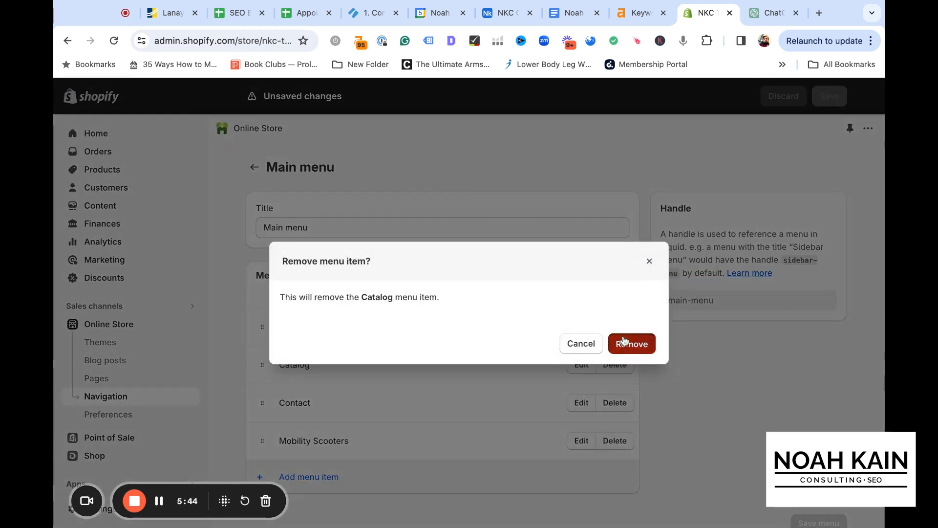
left_click(629, 343)
left_click(616, 330)
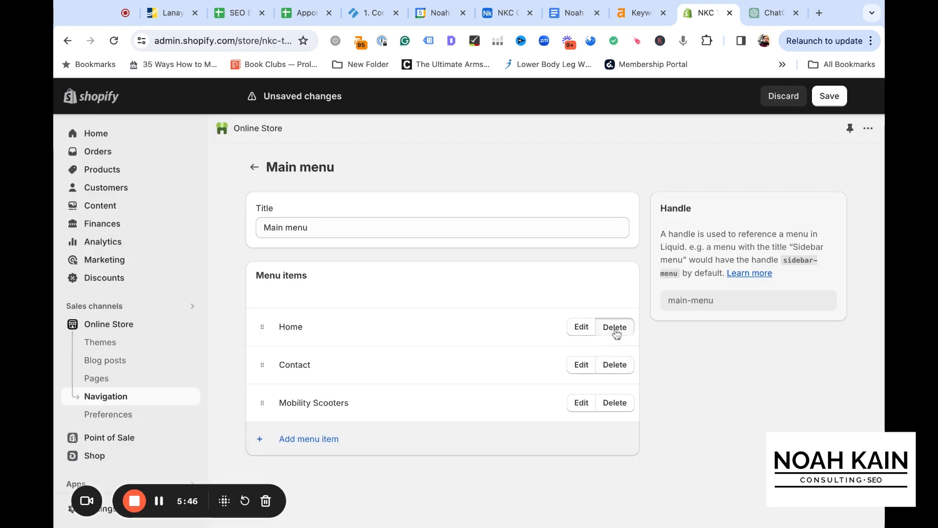
left_click(629, 342)
left_click(618, 332)
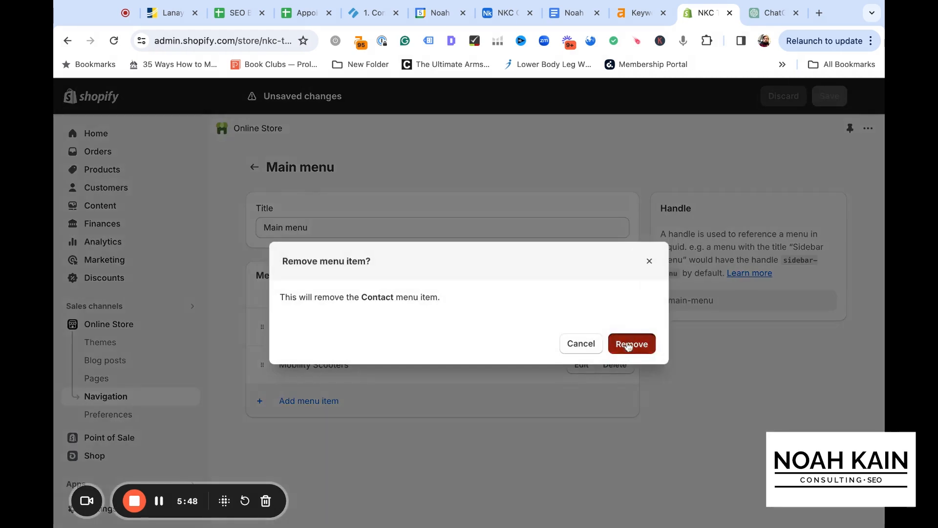
left_click(630, 343)
left_click_drag(281, 322, 343, 324)
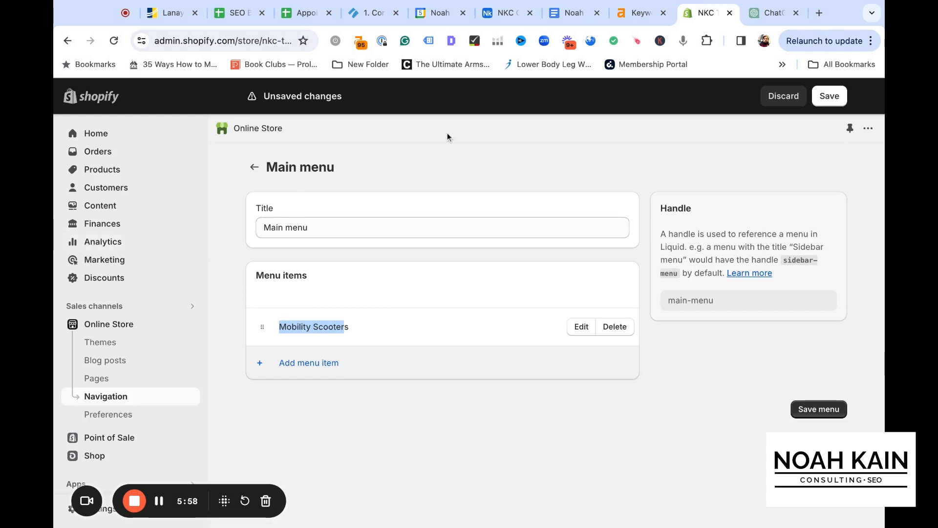
Switch to the Google Docs notes and read Talking Point 5 about supporting content for collection pages
left_click(573, 16)
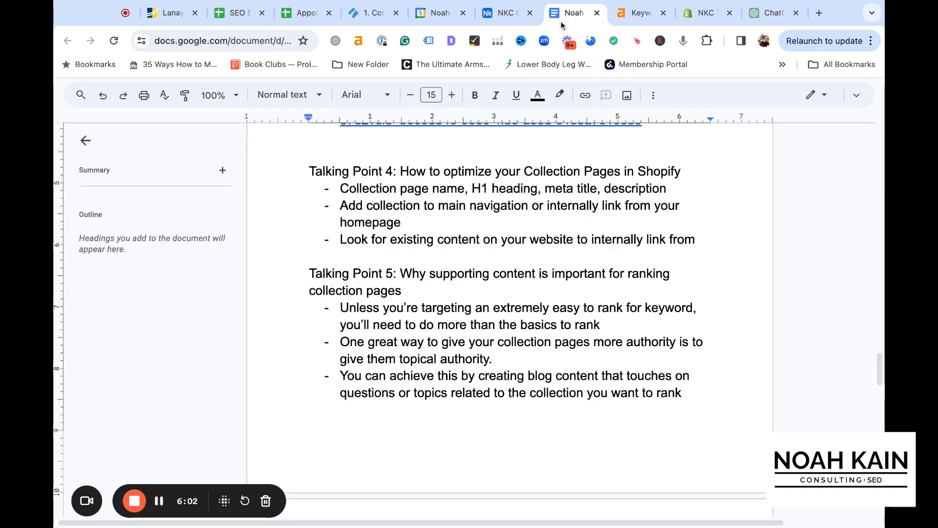
scroll(449, 252, "down", 3)
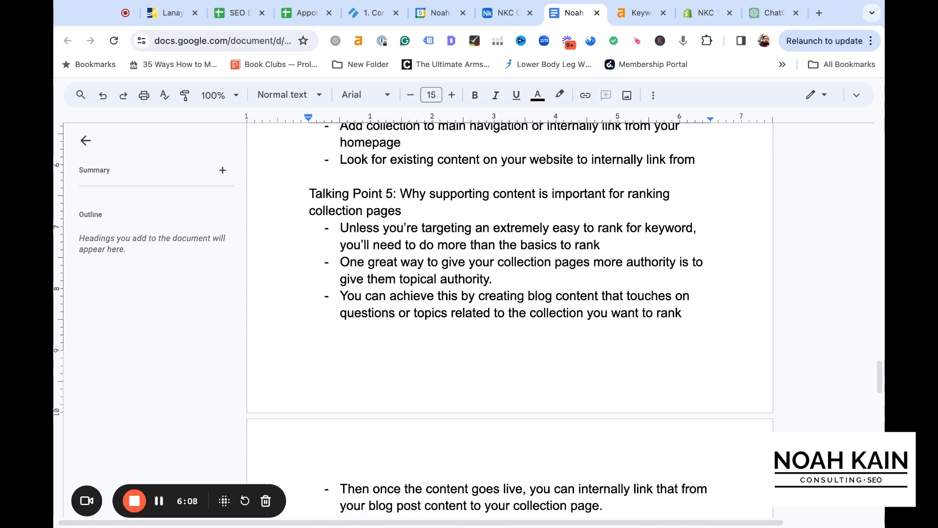
scroll(510, 268, "down", 1)
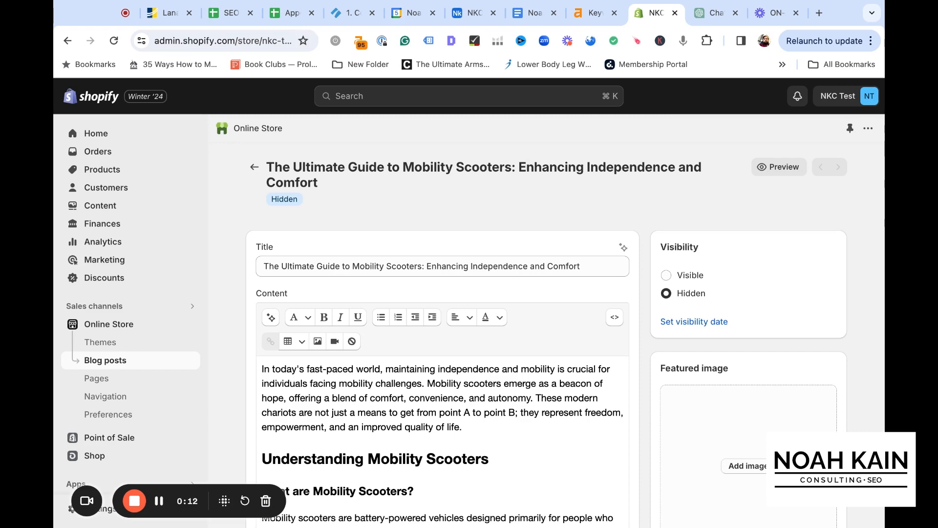
Review the title, introduction and first sections of the Shopify blog post "The Ultimate Guide to Mobility Scooters: Enhancing Independence and Comfort"
scroll(573, 280, "down", 2)
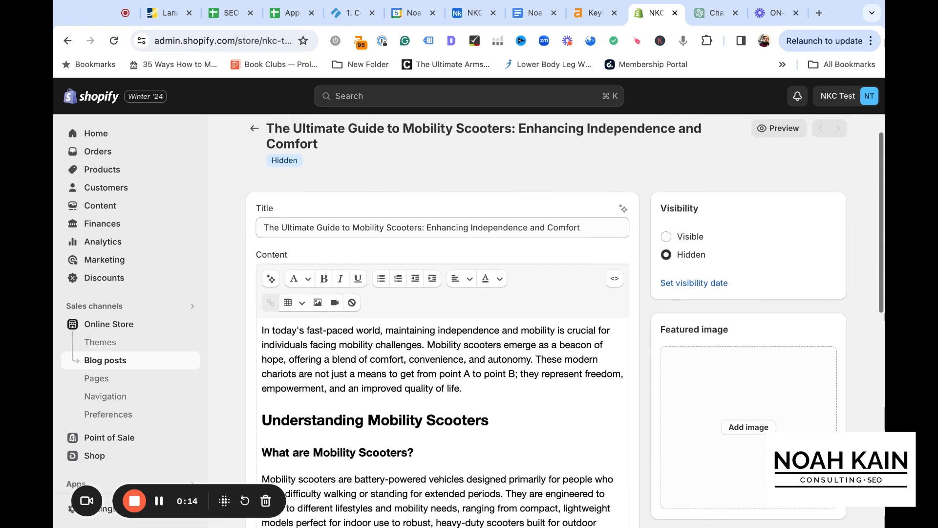
scroll(574, 281, "up", 1)
left_click(457, 254)
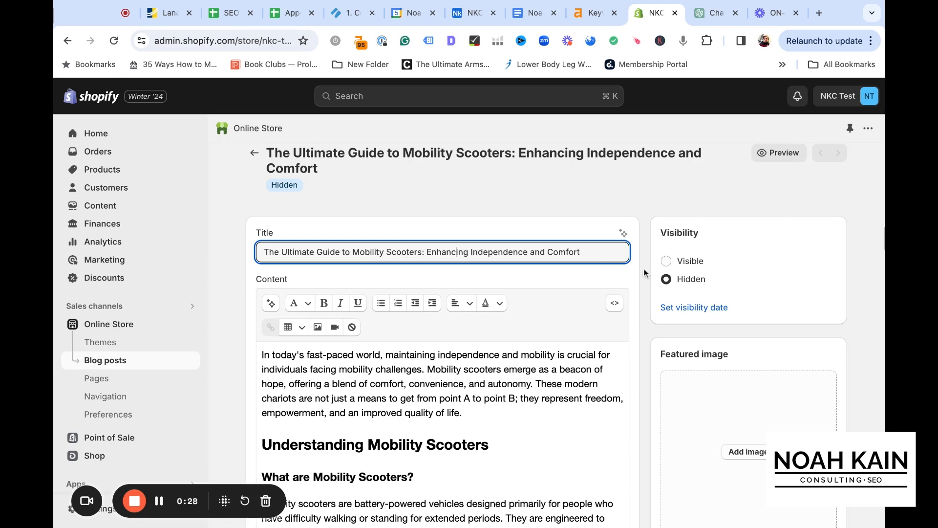
scroll(644, 272, "down", 2)
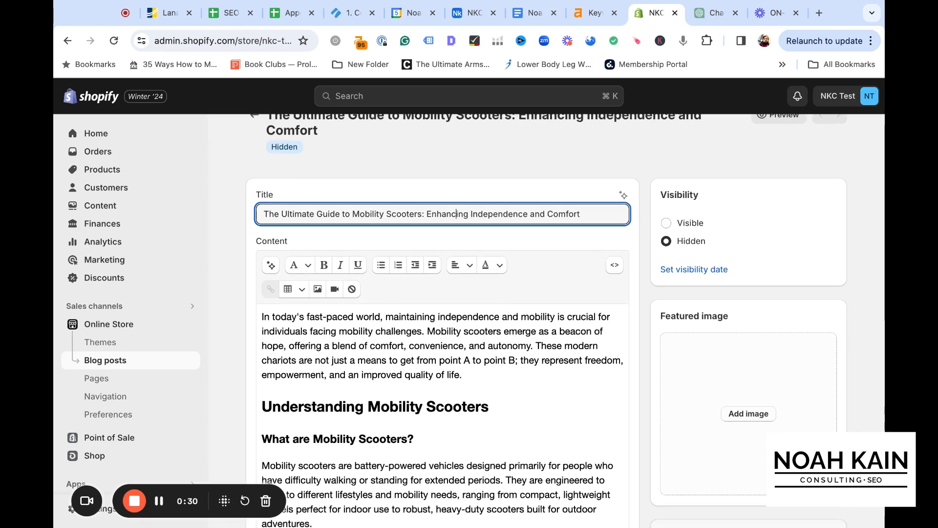
scroll(643, 273, "down", 6)
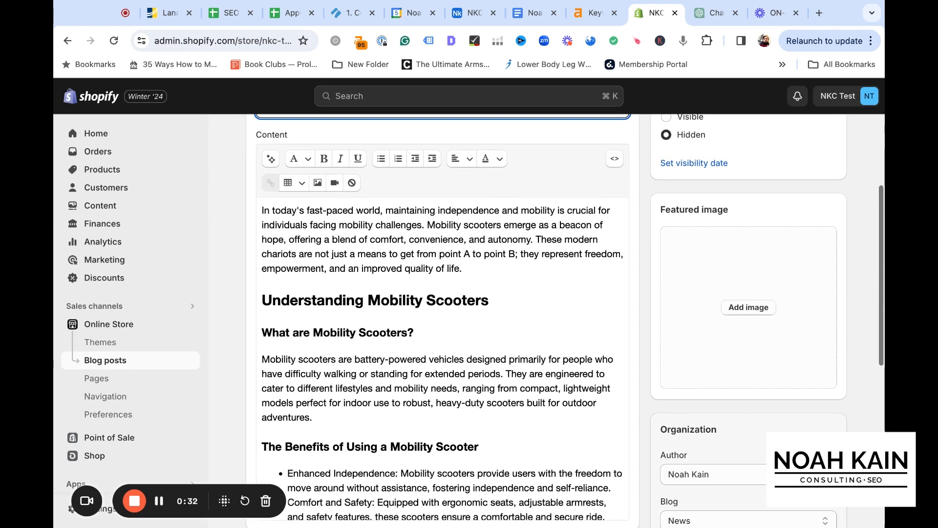
scroll(644, 272, "down", 2)
scroll(635, 272, "down", 1)
Select the words "Mobility Scooters" in the "Understanding Mobility Scooters" heading of the blog post
left_click(445, 247)
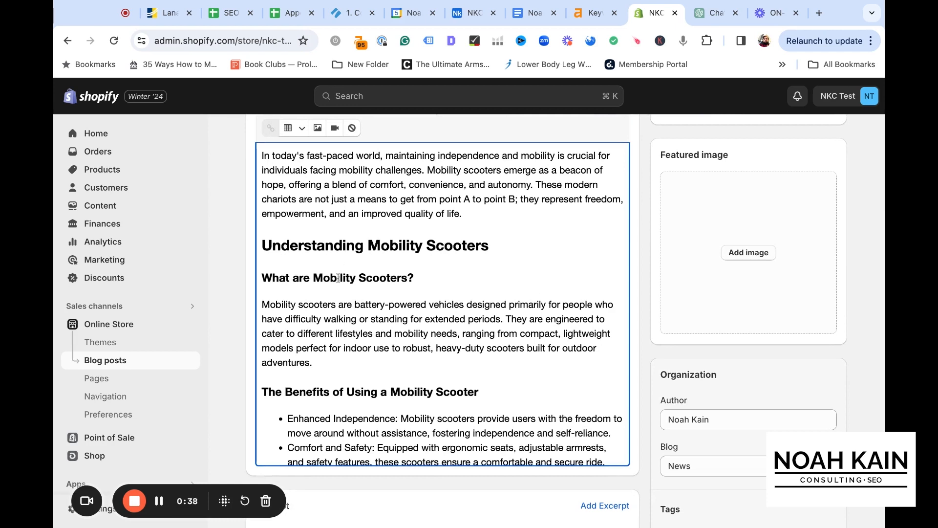
left_click(494, 245)
key("alt+shift+Left")
key("alt+shift+Left")
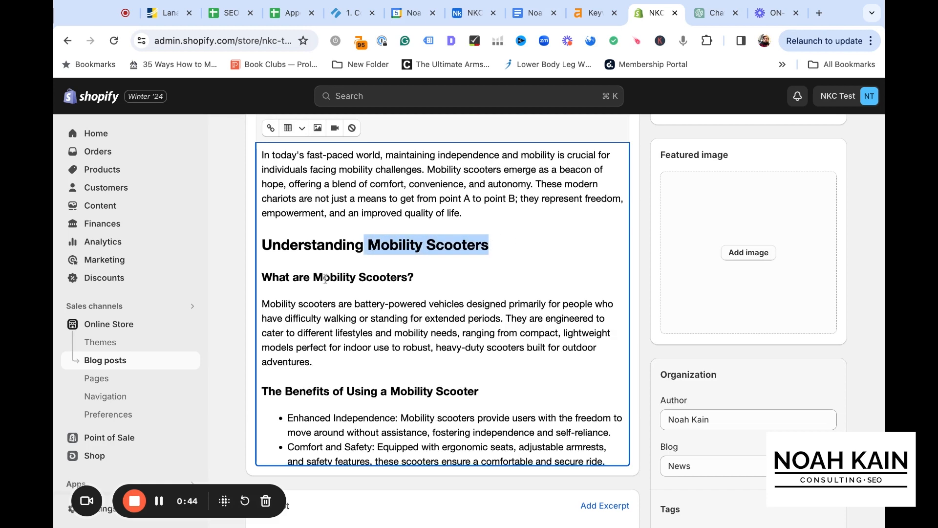
Read the blog post's sections on choosing and maintaining a mobility scooter, and return to the paragraph under "What are Mobility Scooters?"
scroll(325, 279, "down", 2)
scroll(454, 326, "down", 1)
scroll(454, 326, "down", 6)
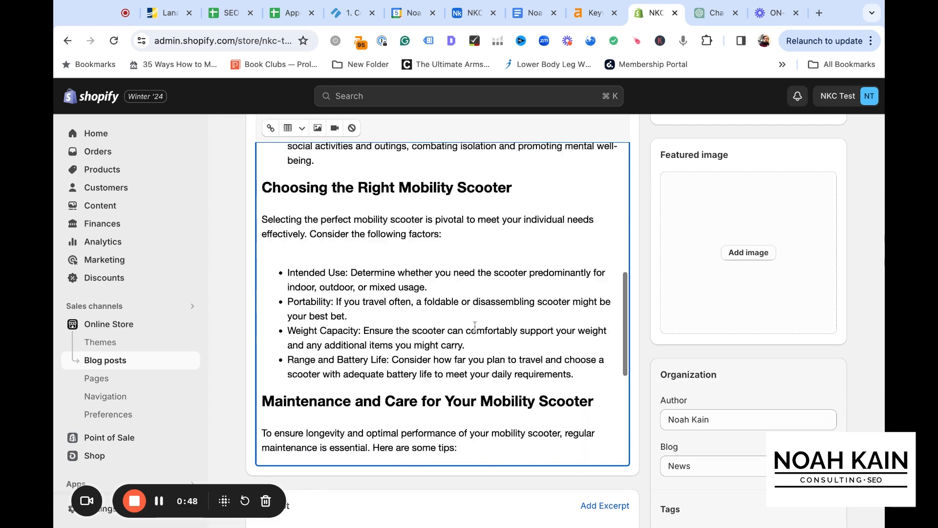
scroll(475, 327, "down", 2)
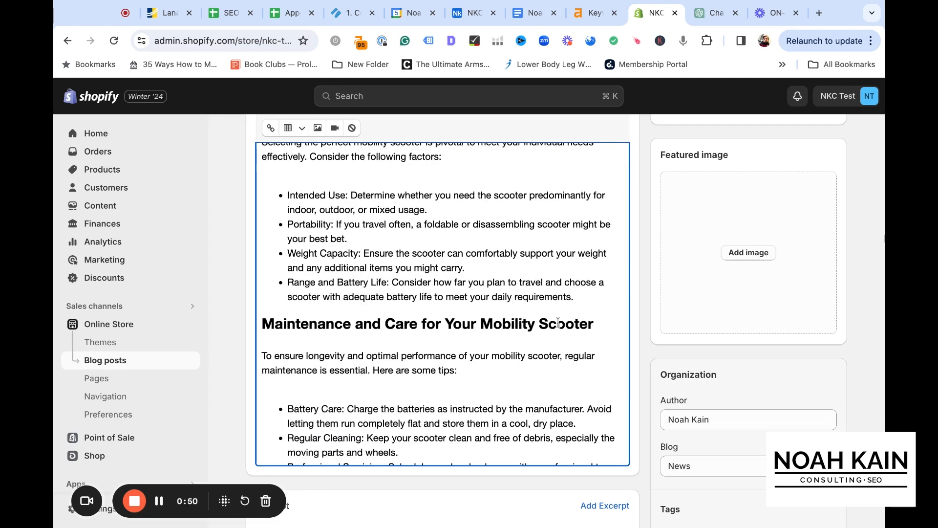
scroll(567, 323, "down", 3)
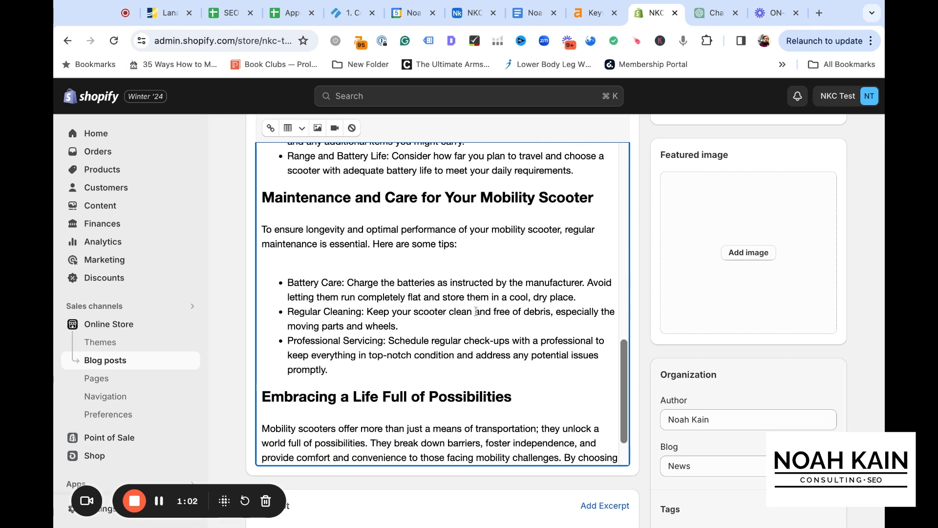
scroll(423, 307, "up", 5)
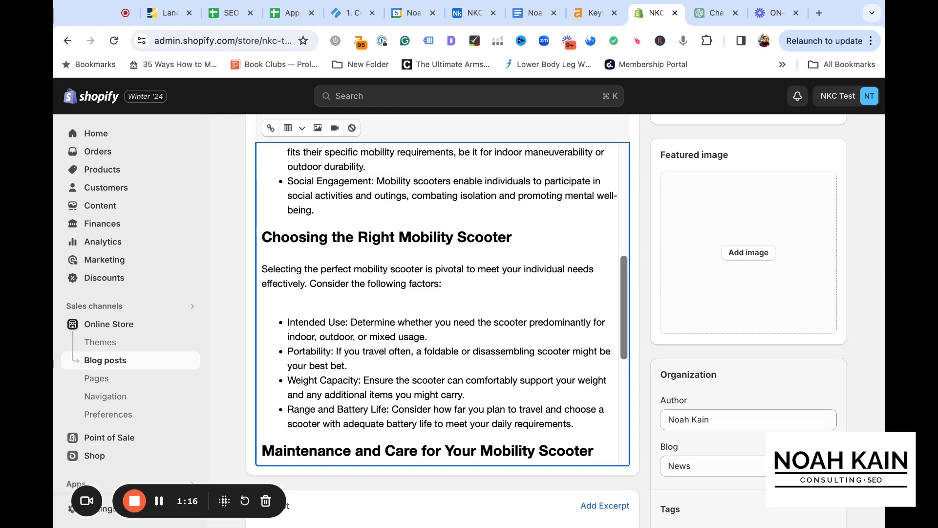
scroll(443, 304, "up", 7)
left_click(433, 287)
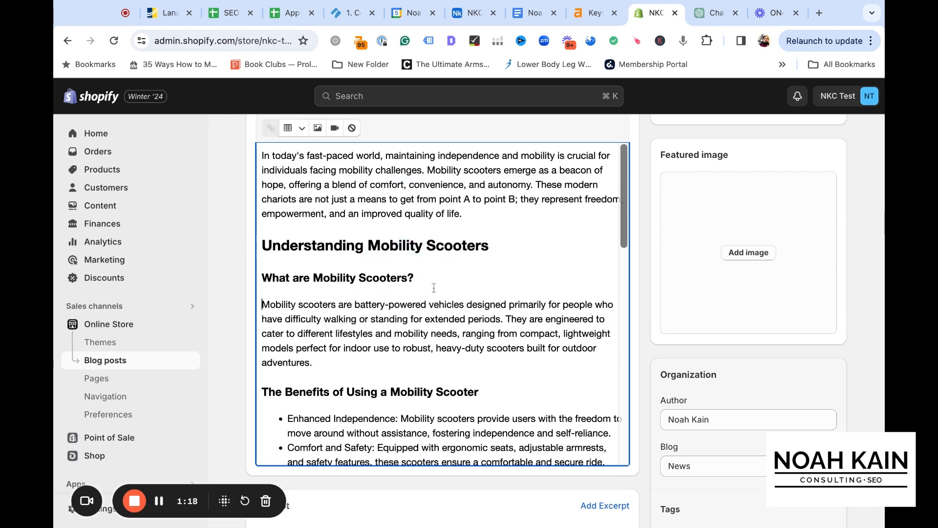